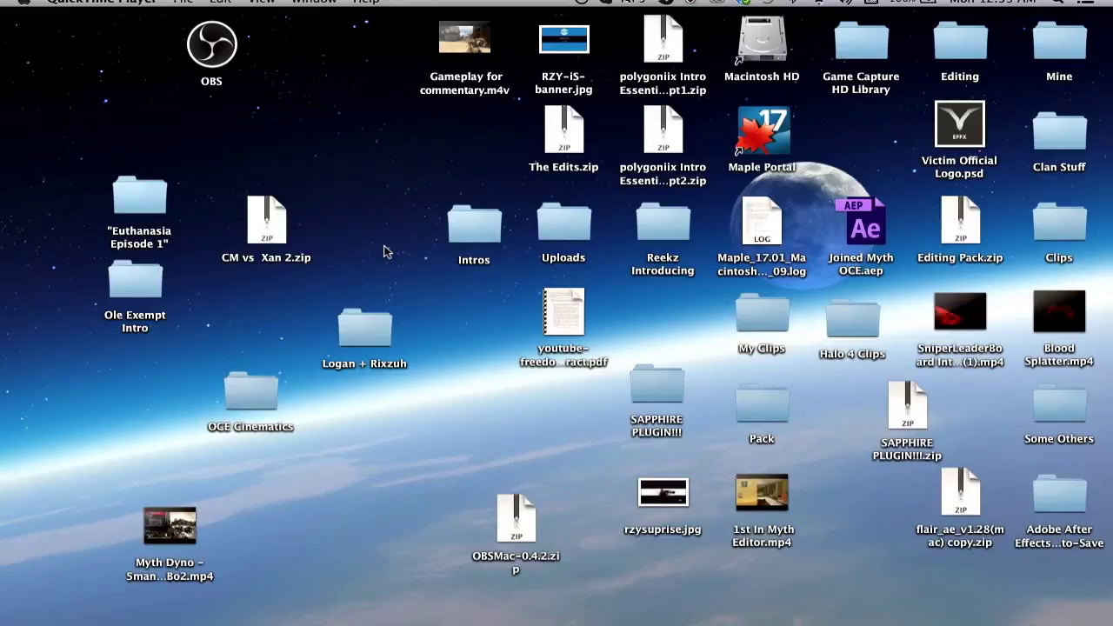
Restore the minimized Untitled Project.aep After Effects window from the Dock
mouse_move(565, 621)
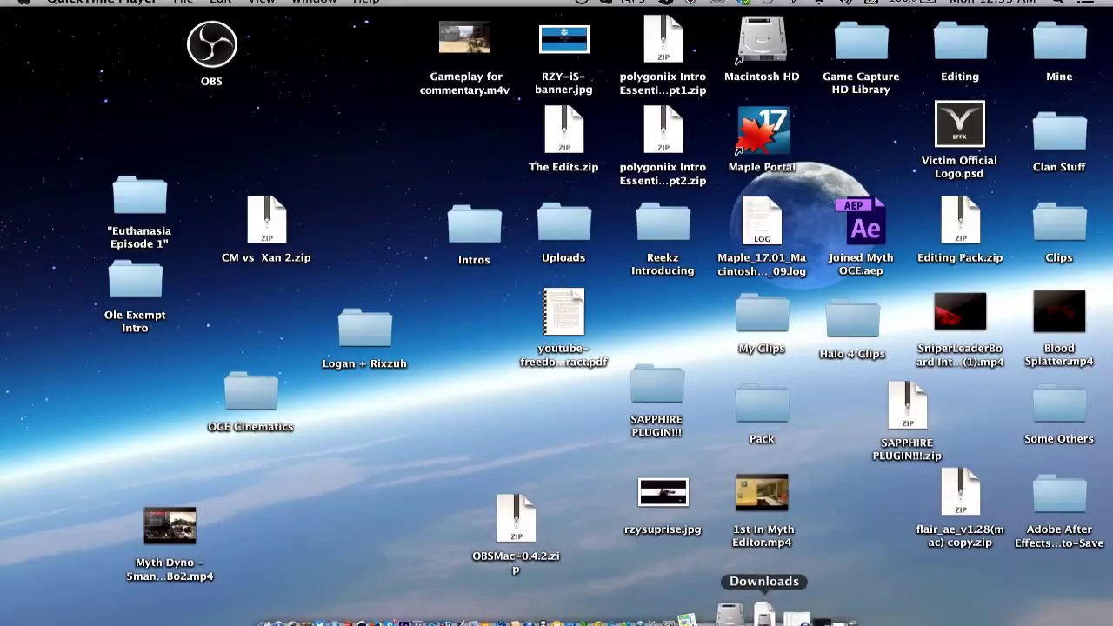
click(745, 615)
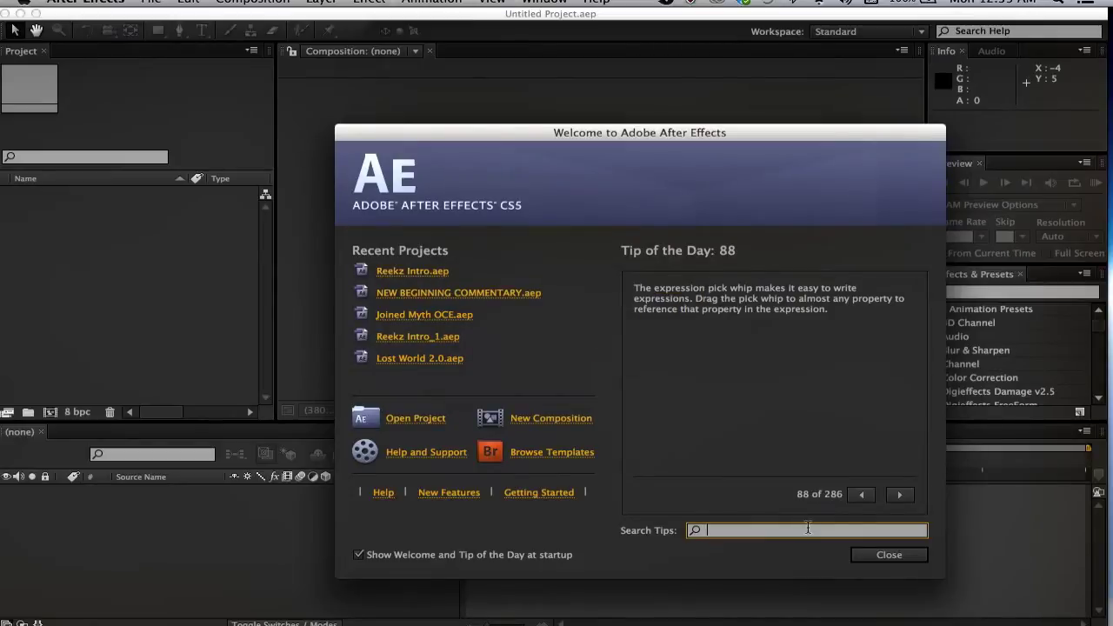
Close the Welcome to Adobe After Effects dialog to reveal the empty Standard workspace
click(887, 553)
click(896, 559)
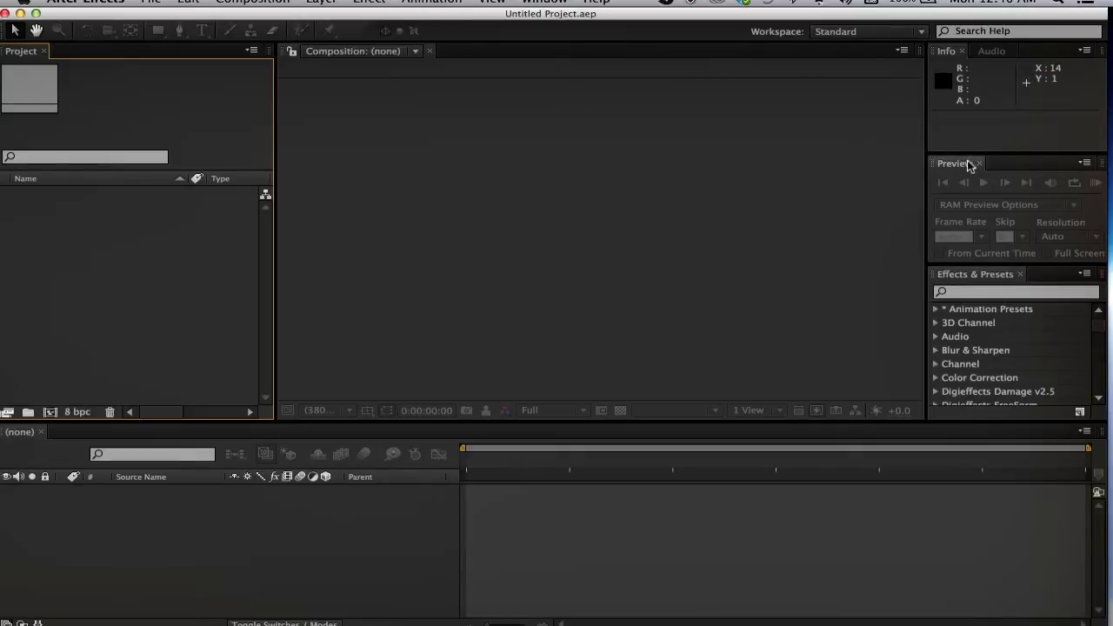
Dock the Preview panel beside Info and Audio in the top-right group, leaving Preview's controls visible
mouse_move(959, 165)
mouse_down()
mouse_move(965, 97)
mouse_move(984, 56)
mouse_up()
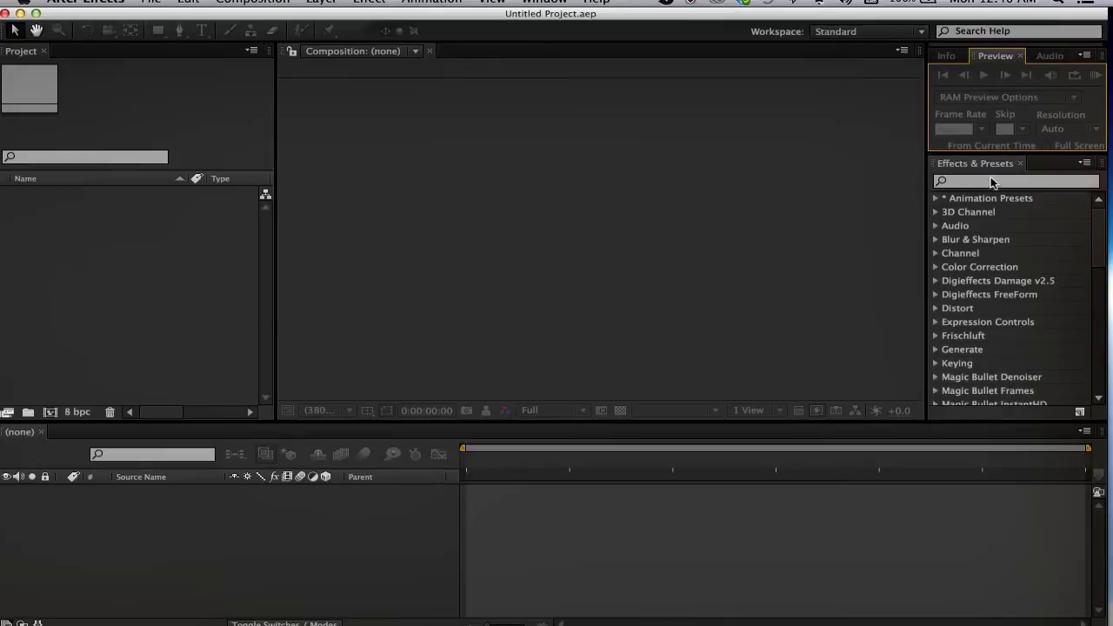
drag(997, 102, 994, 180)
drag(1014, 101, 973, 55)
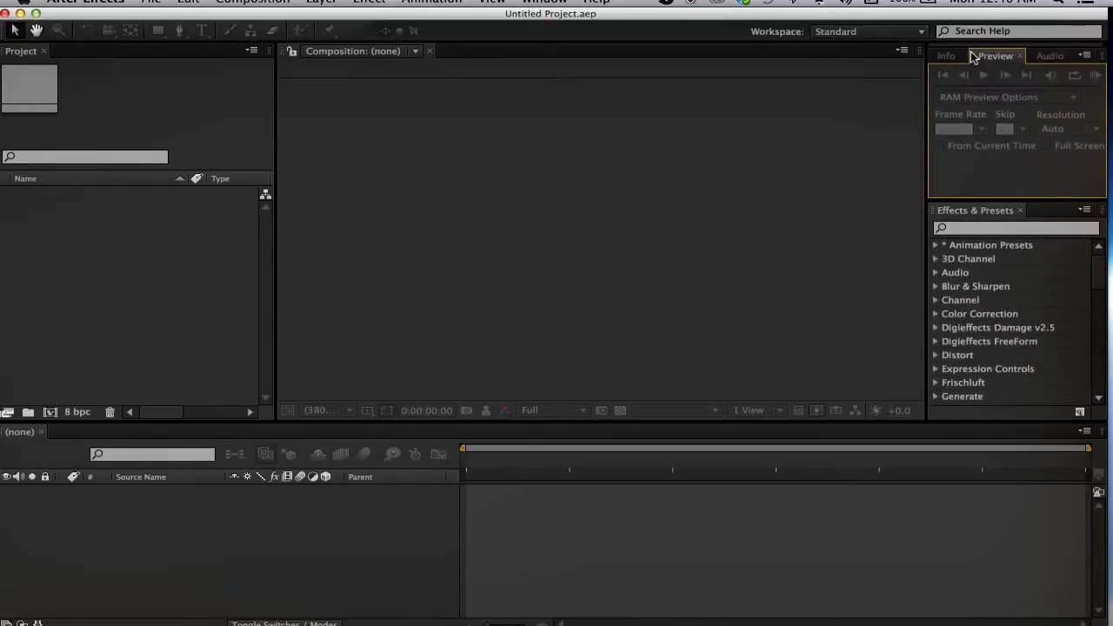
click(954, 57)
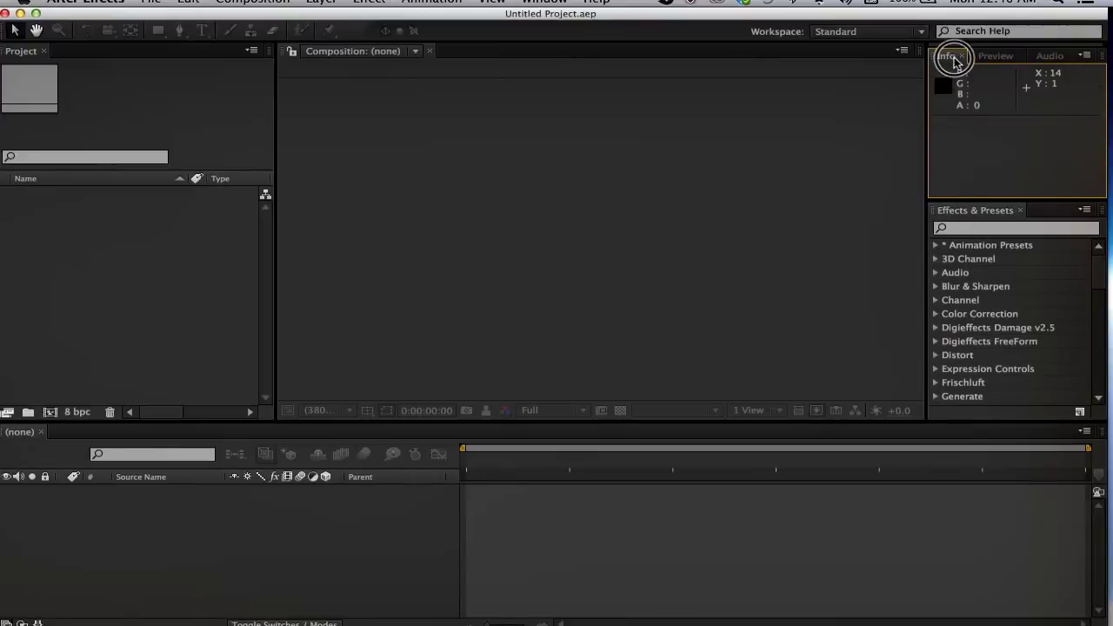
click(1055, 57)
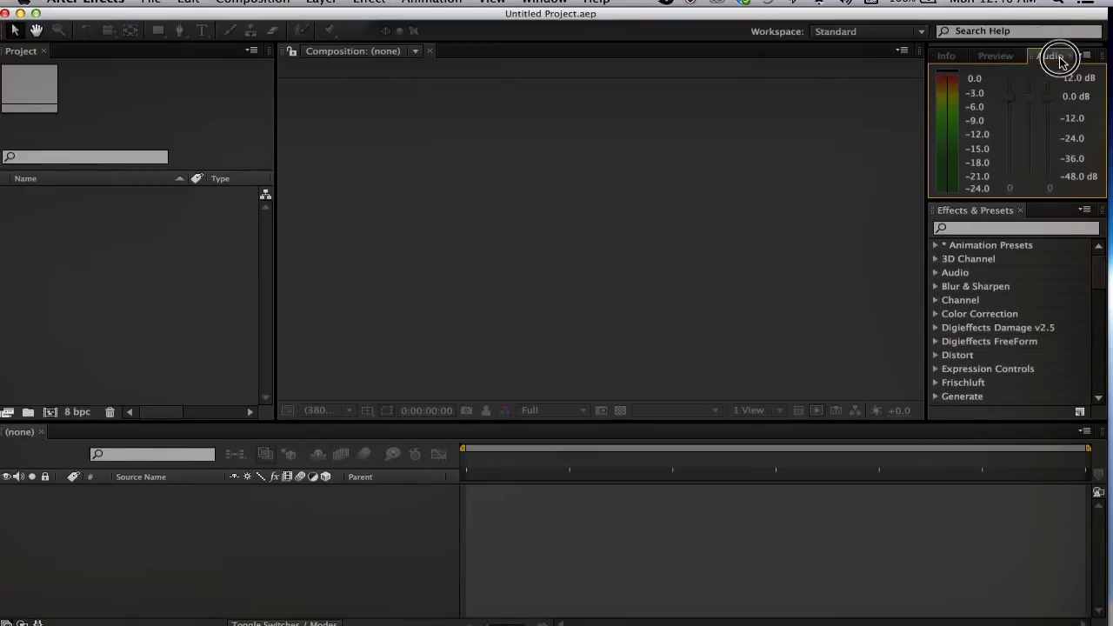
click(949, 59)
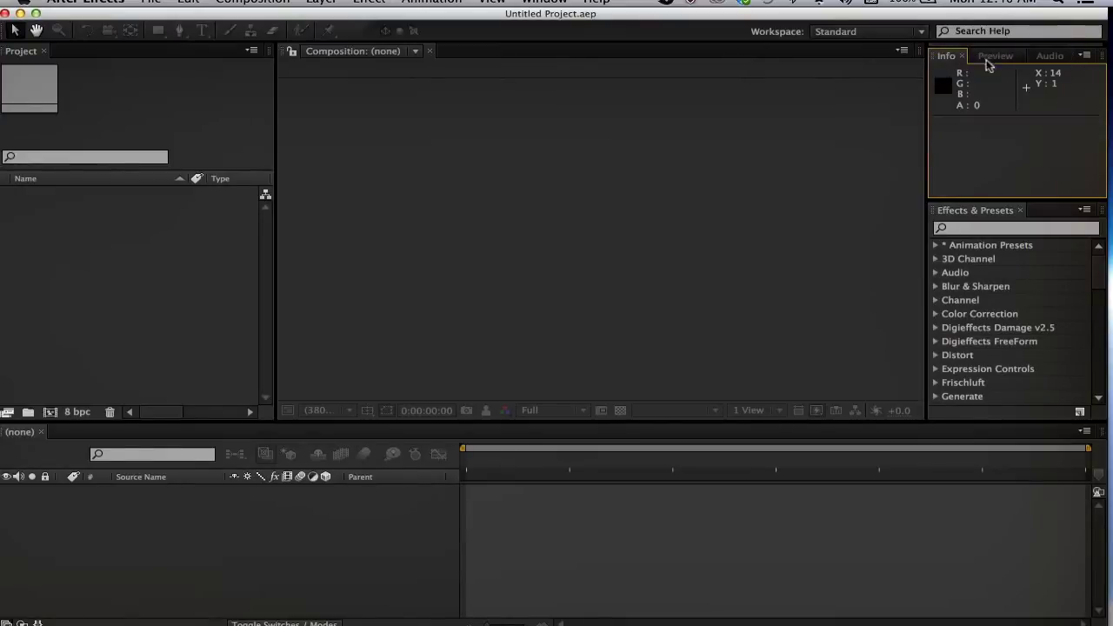
click(992, 57)
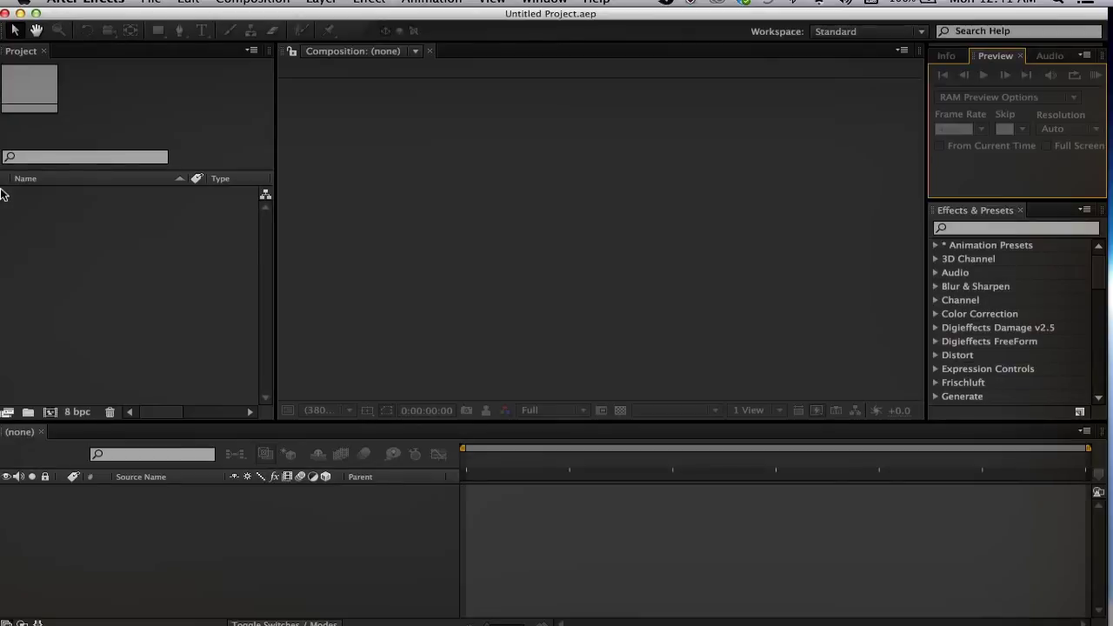
Import Myth Dyno – 5man – Carrier – Bo2.mp4 from the Desktop into the Project panel
click(319, 617)
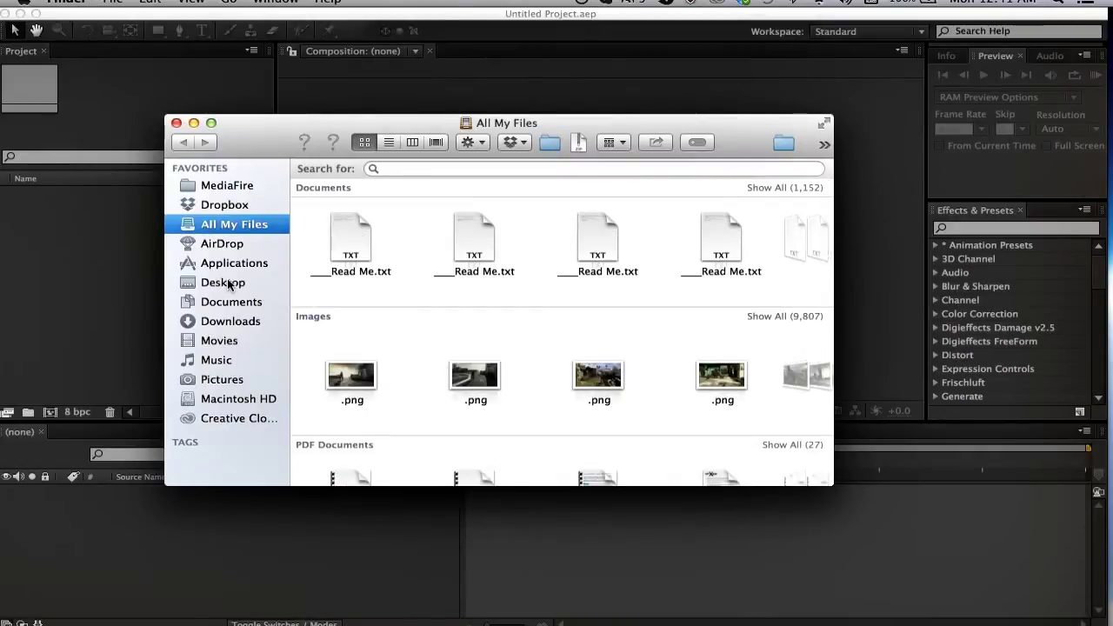
click(229, 283)
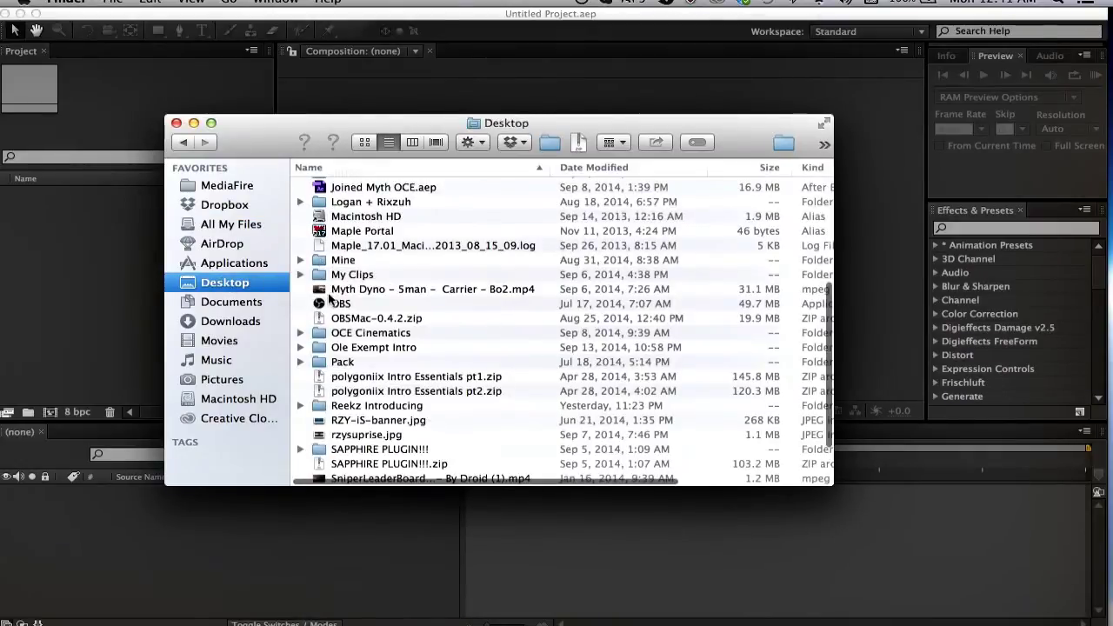
scroll(335, 296, down, 2)
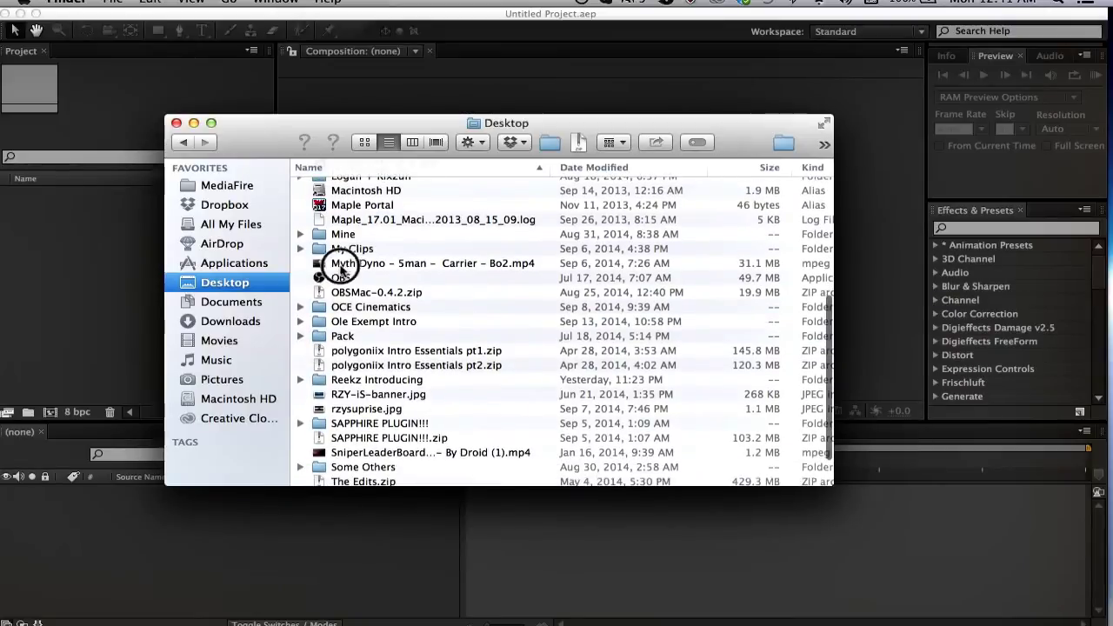
drag(341, 270, 76, 289)
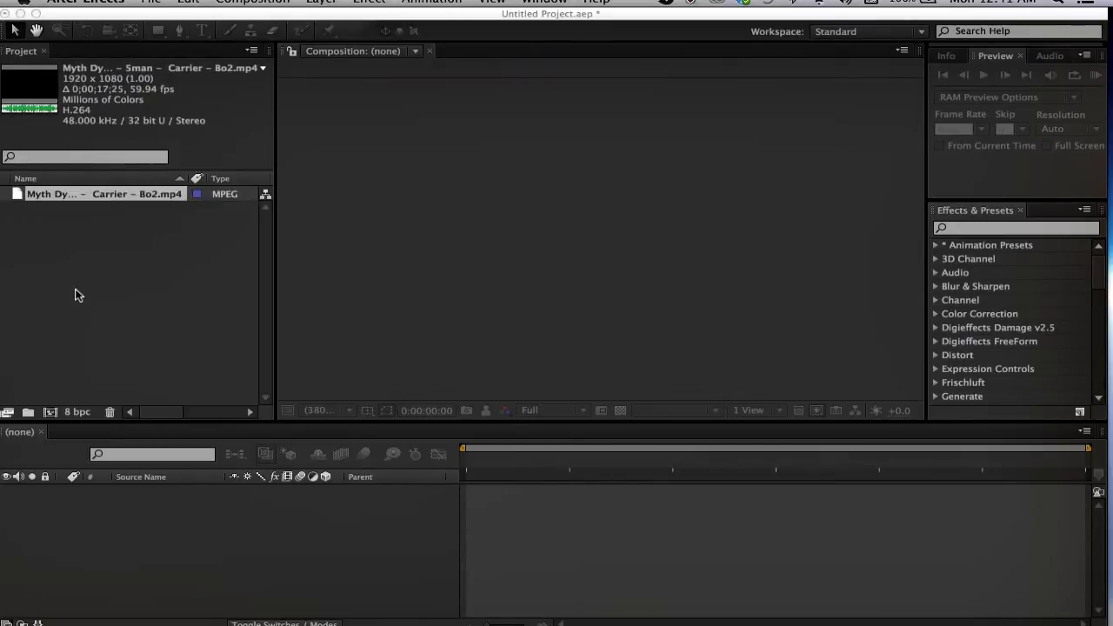
click(74, 296)
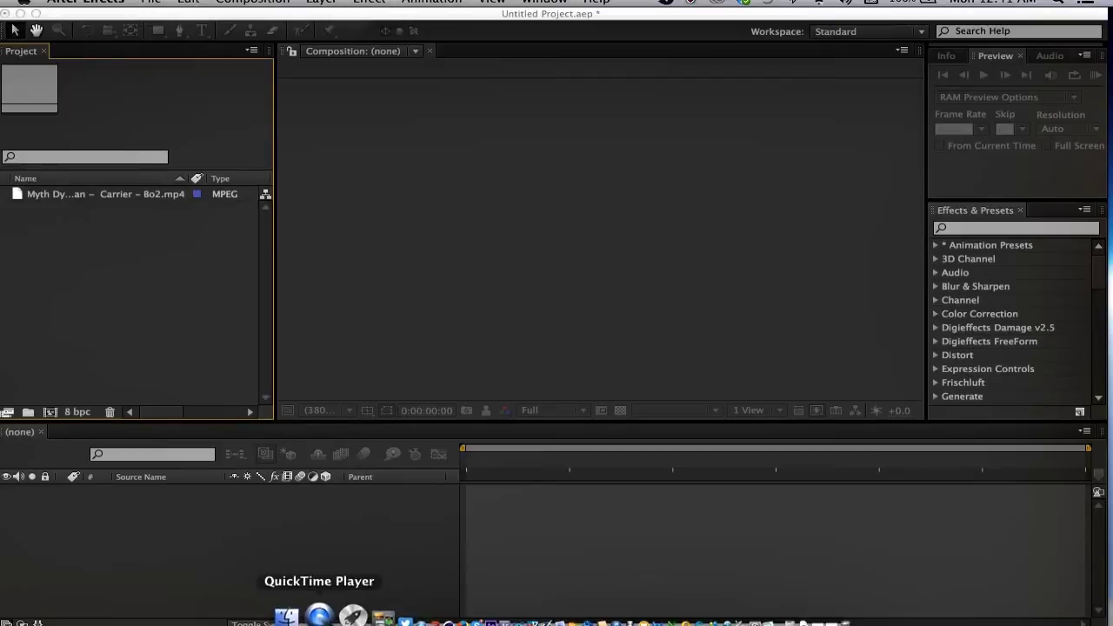
Add CLIP 3.MP4 from the Desktop's Ole Exempt Intro folder to the project
click(287, 615)
scroll(364, 353, down, 2)
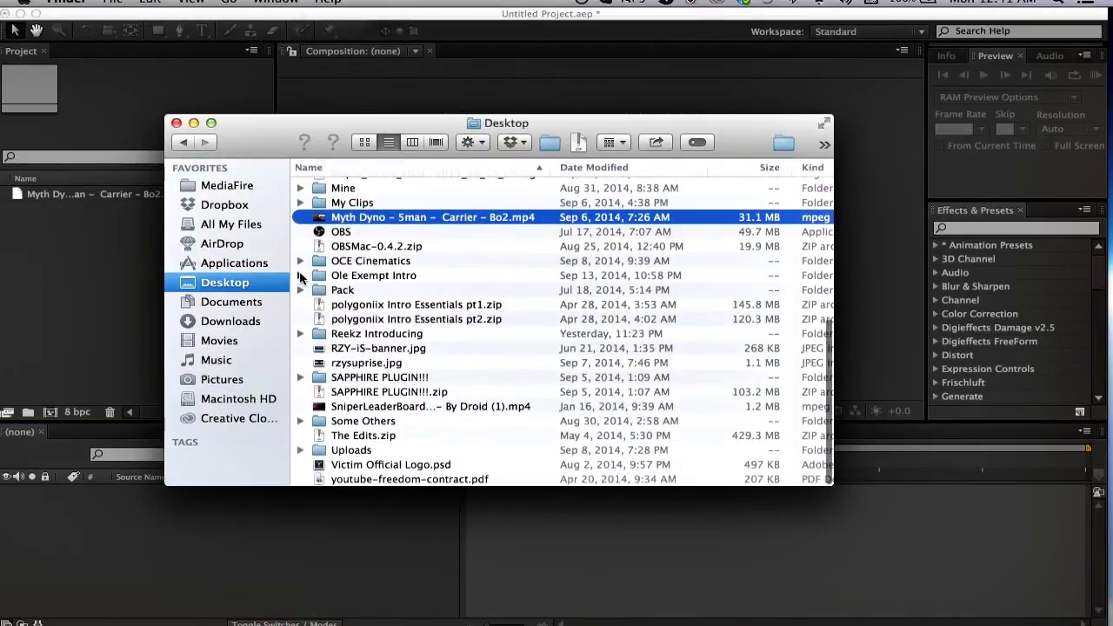
click(300, 275)
drag(365, 319, 36, 300)
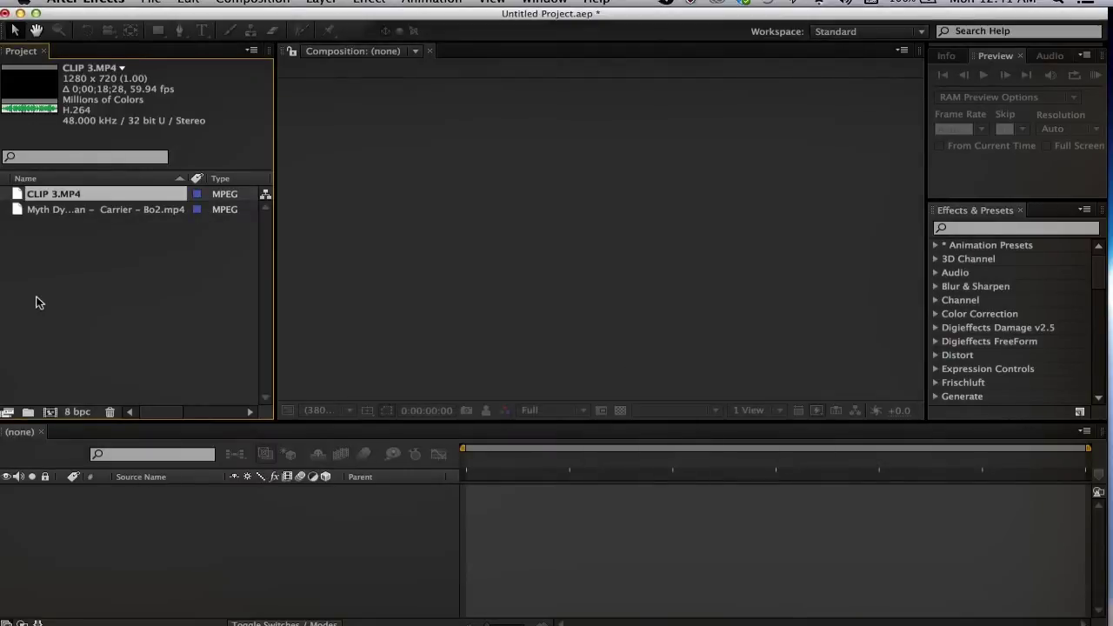
click(36, 301)
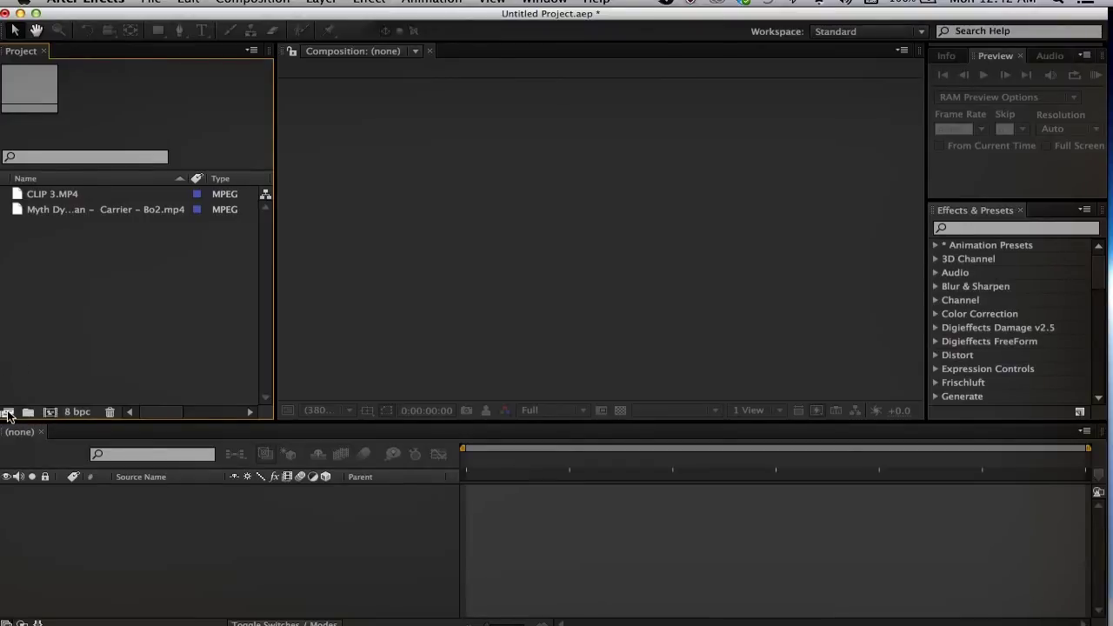
click(166, 12)
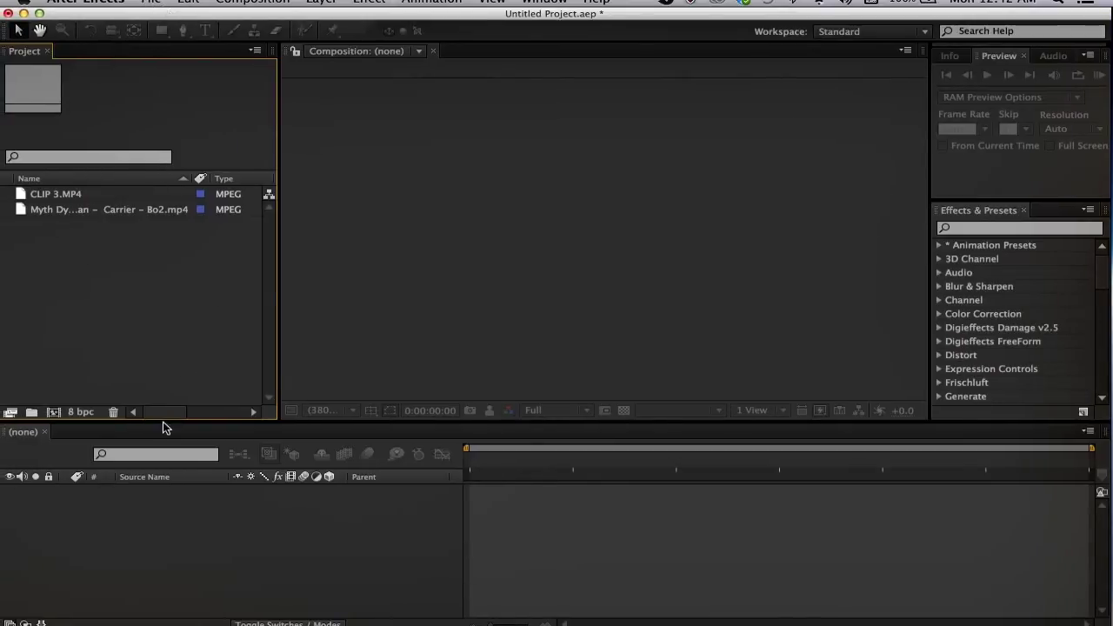
double_click(49, 404)
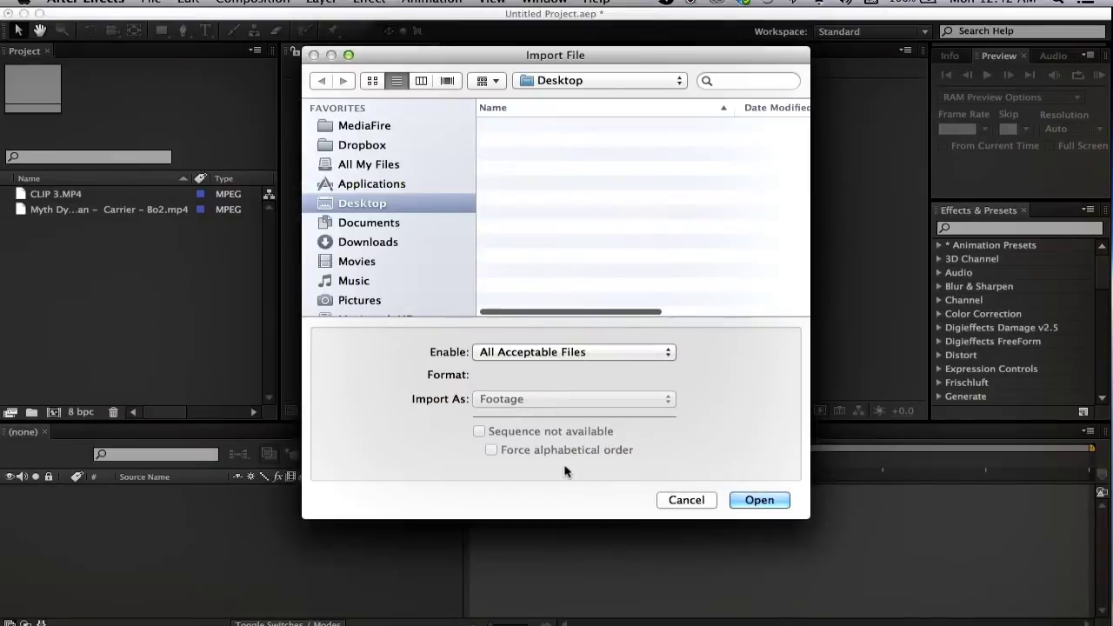
click(701, 504)
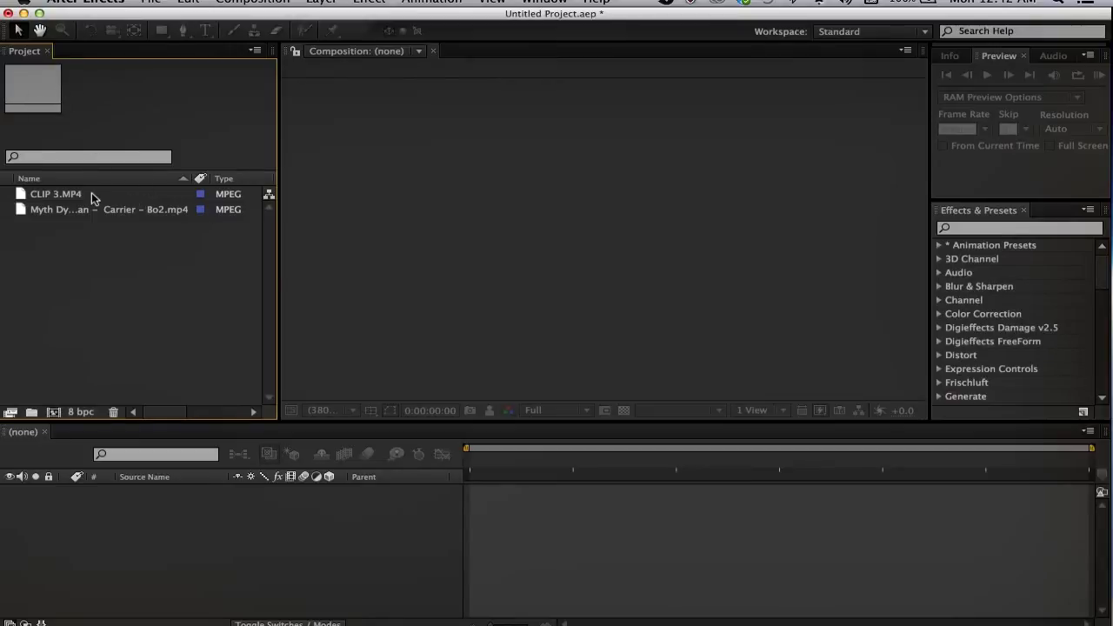
click(42, 195)
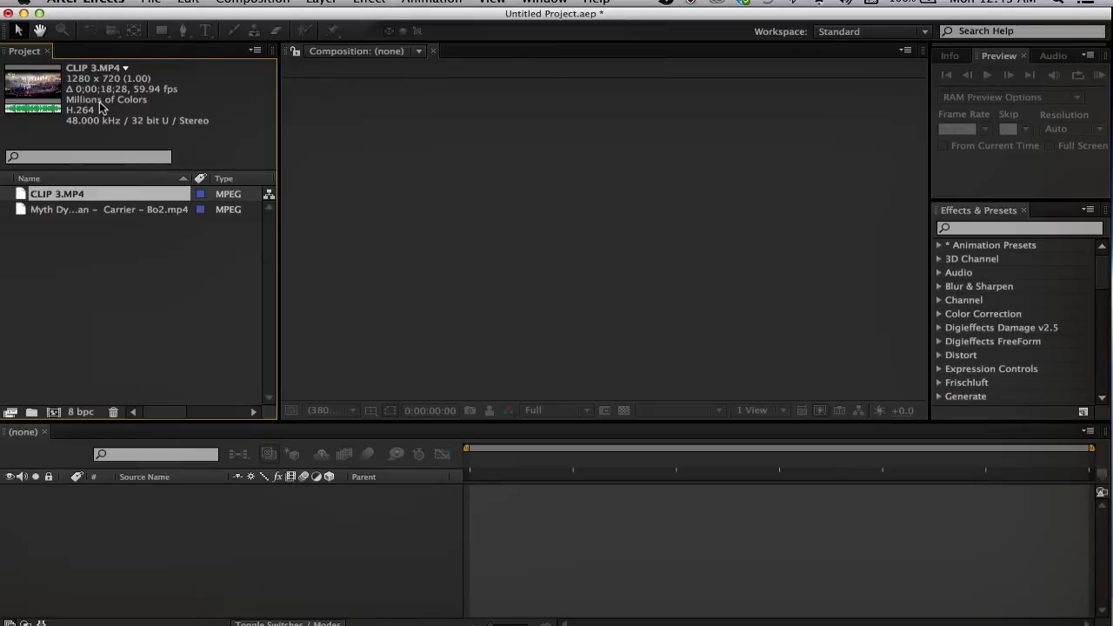
click(104, 213)
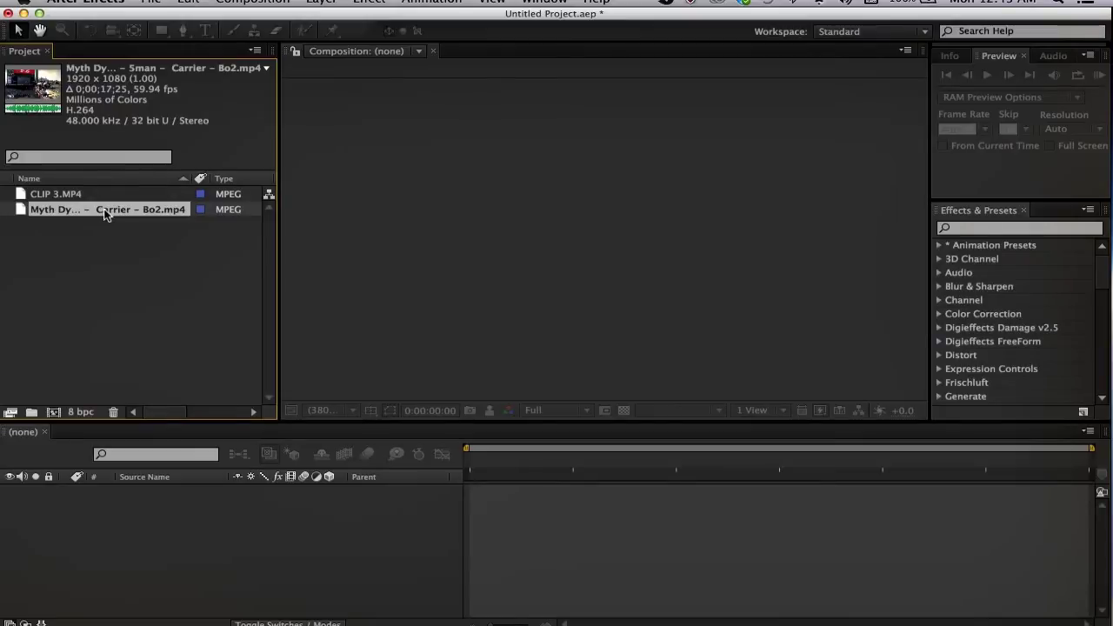
click(128, 243)
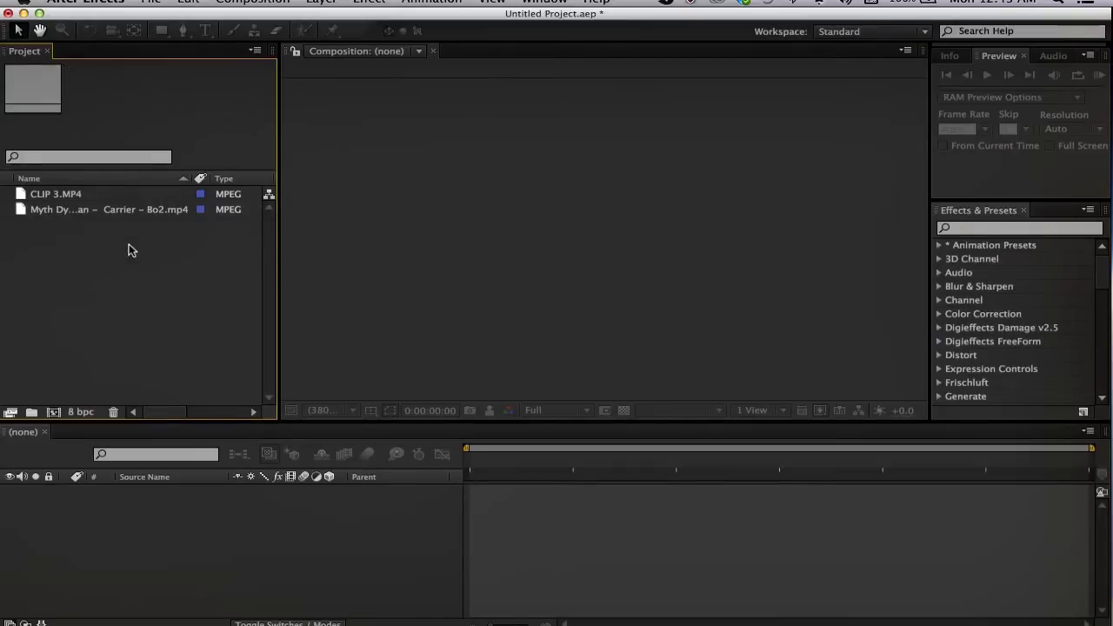
click(111, 210)
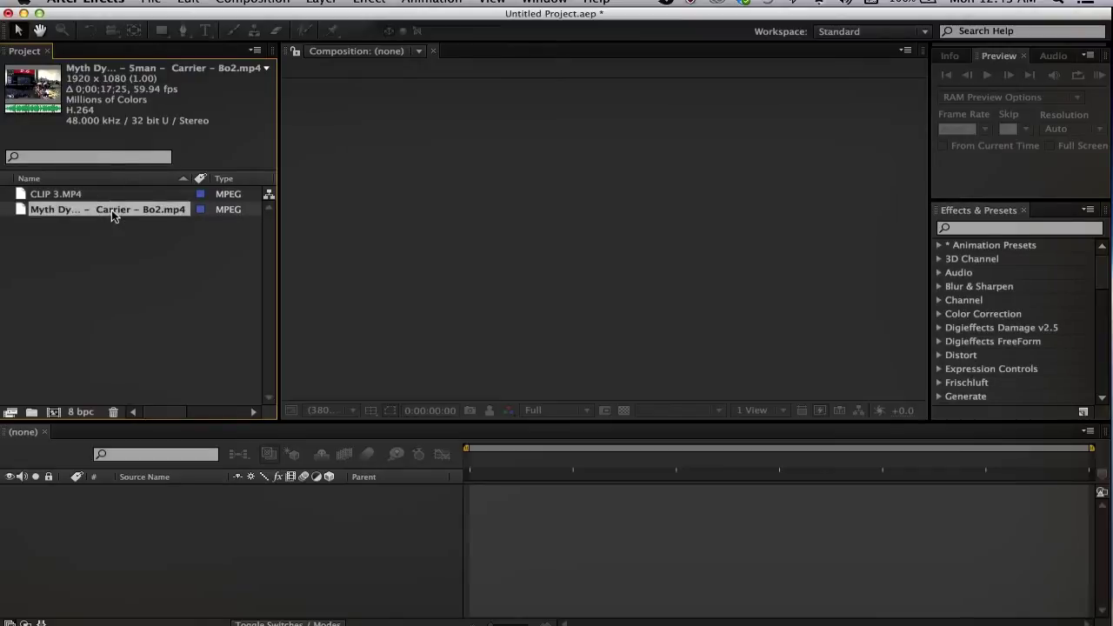
click(89, 348)
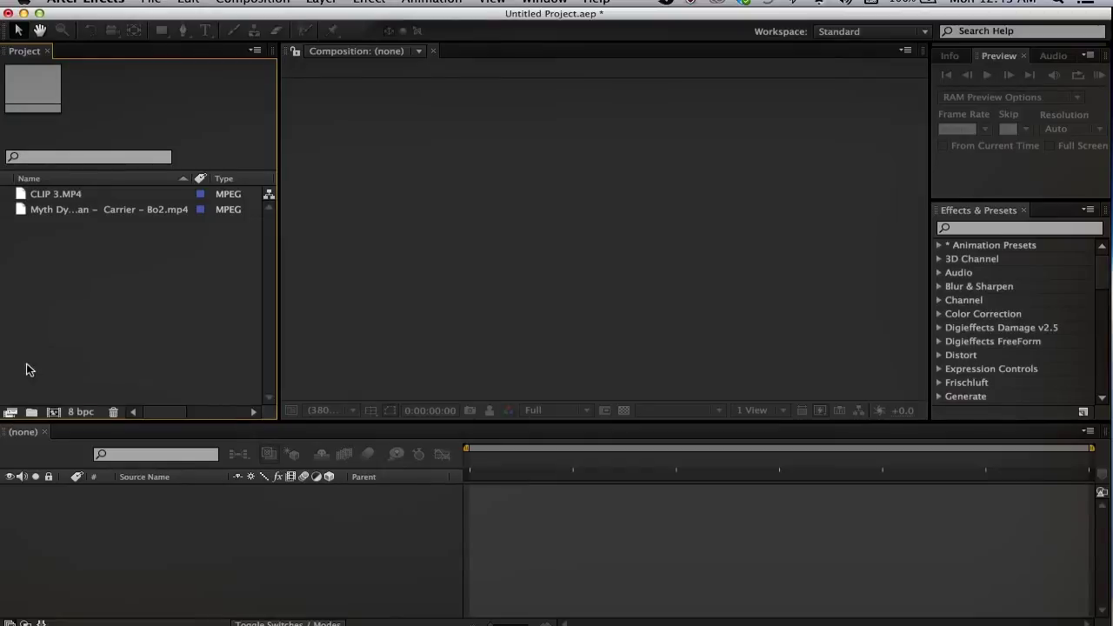
Create a new project folder and name it Cinematics
click(32, 412)
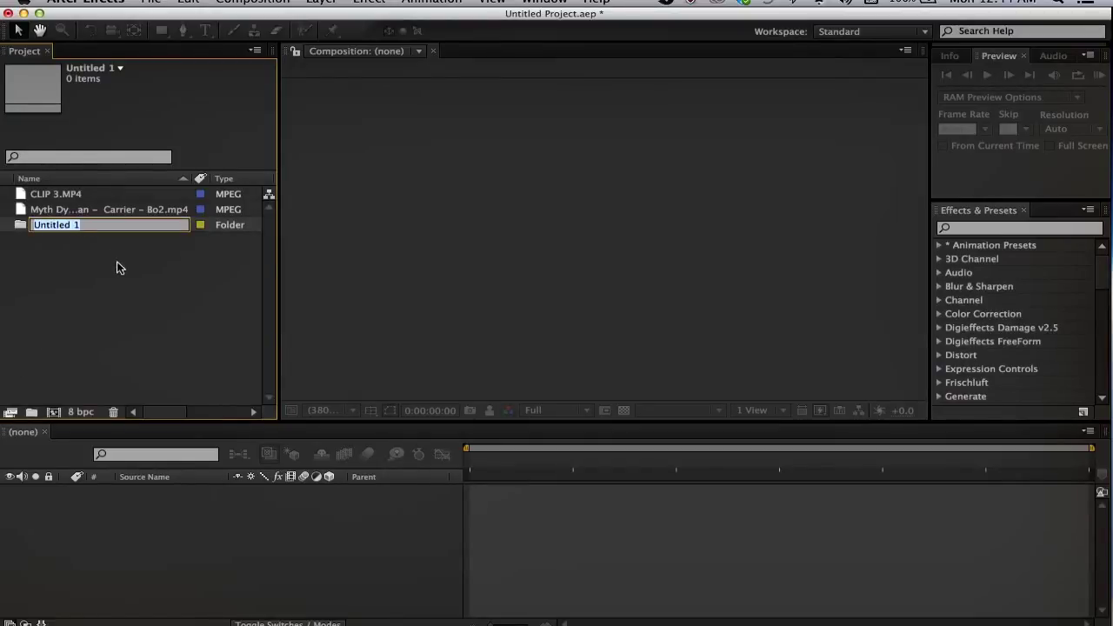
key(BackSpace)
text(Clip)
key(Return)
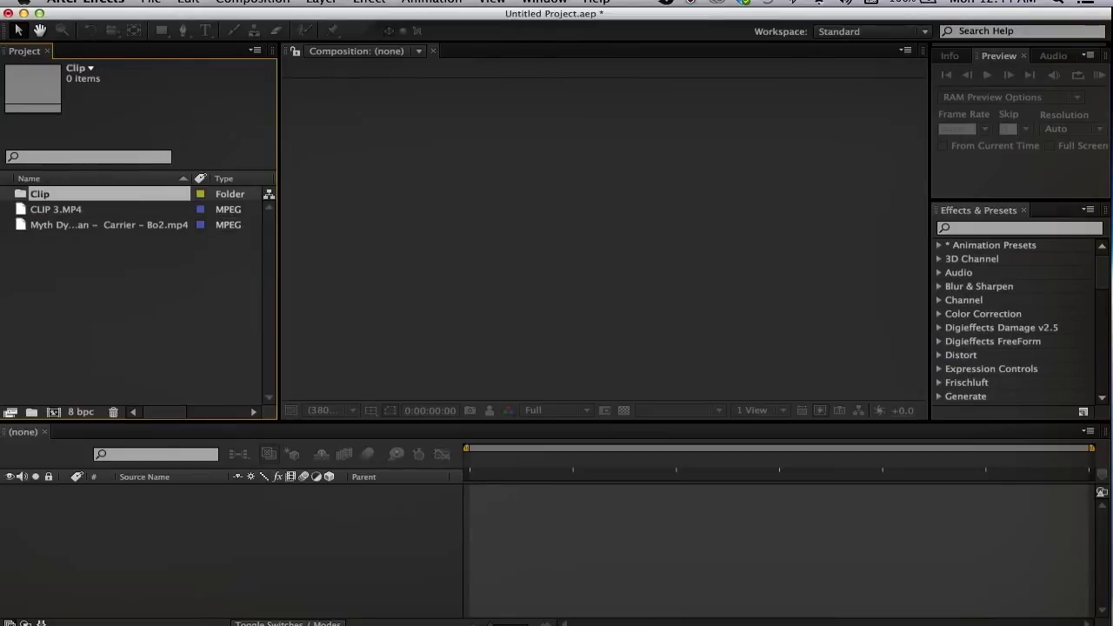
key(Return)
text(S)
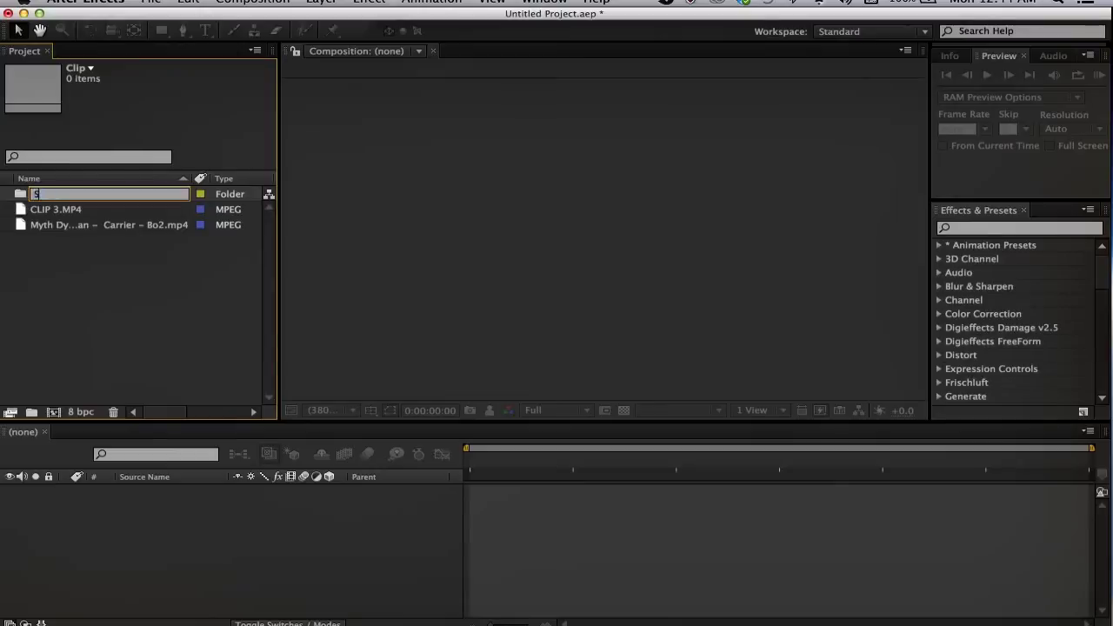
text(oun)
key(BackSpace)
key(BackSpace)
key(BackSpace)
key(BackSpace)
text(Cinemati)
text(cs)
key(Return)
Move both clips into the Cinematics folder, then bring up new composition settings
click(134, 302)
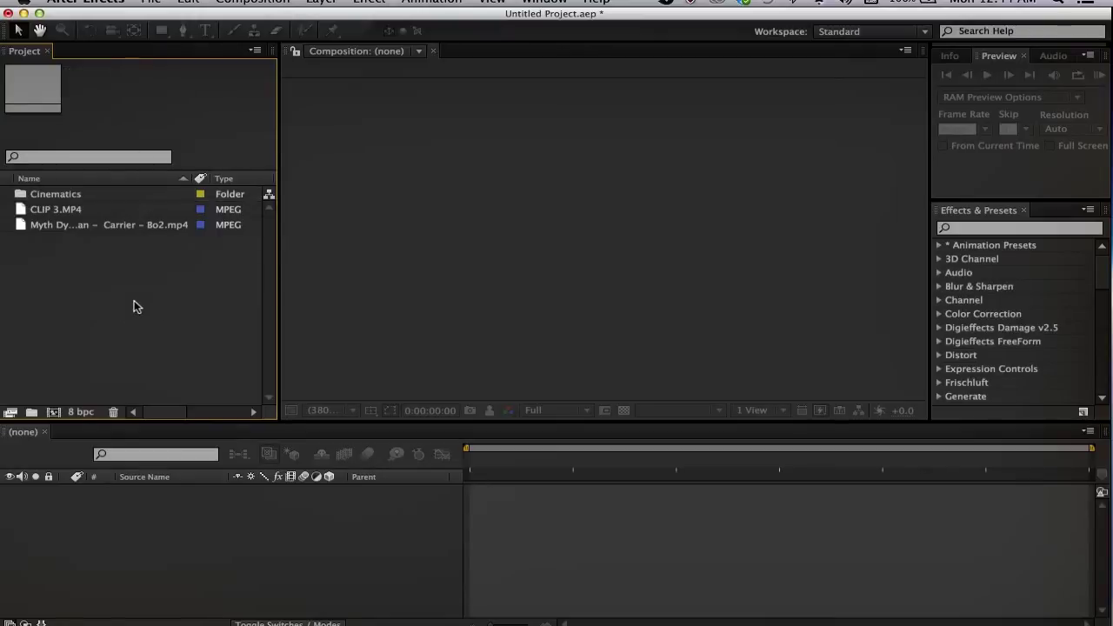
click(72, 194)
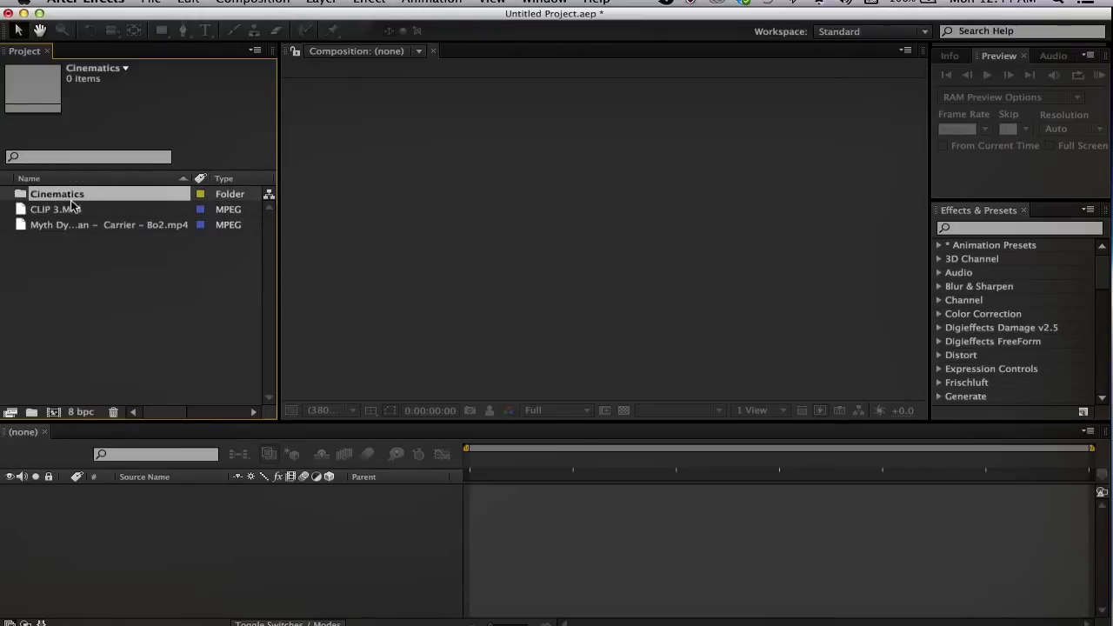
click(73, 209)
drag(73, 210, 73, 194)
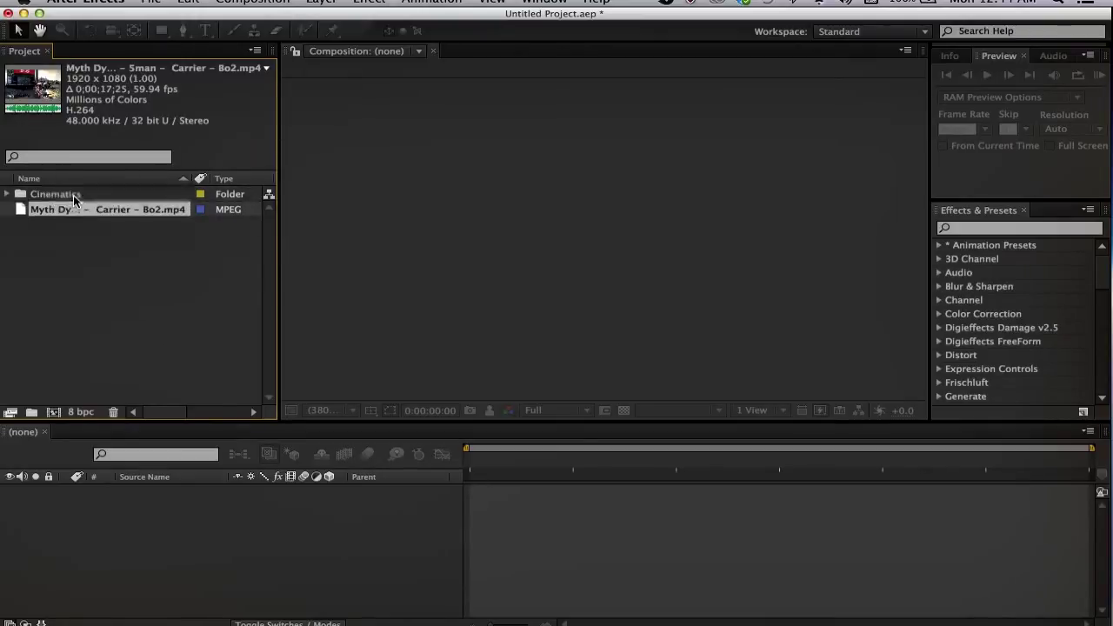
click(6, 195)
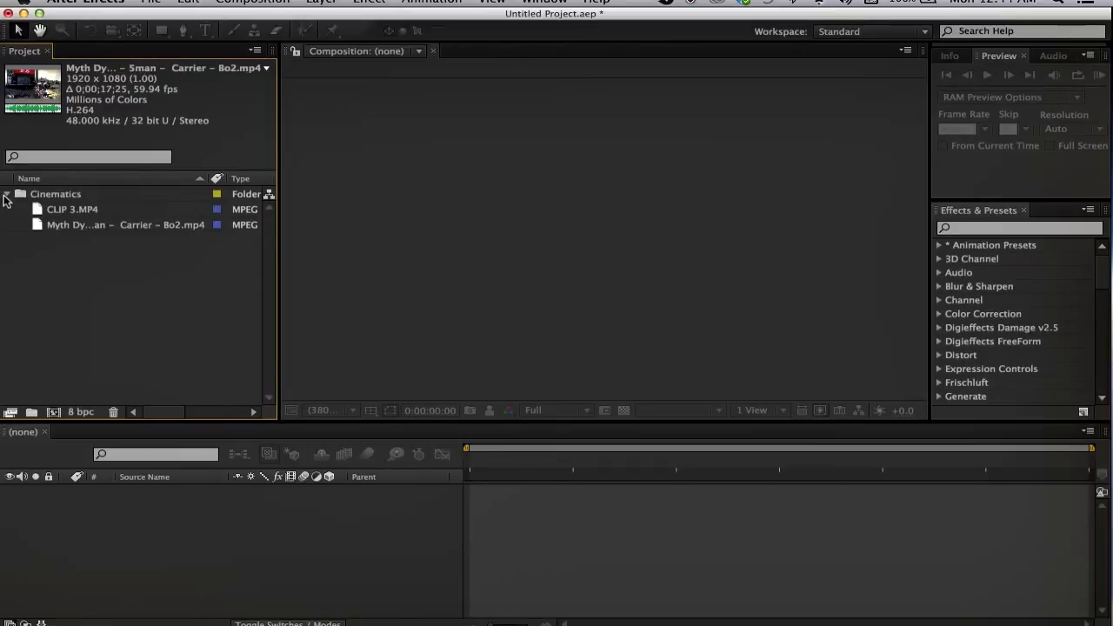
click(6, 195)
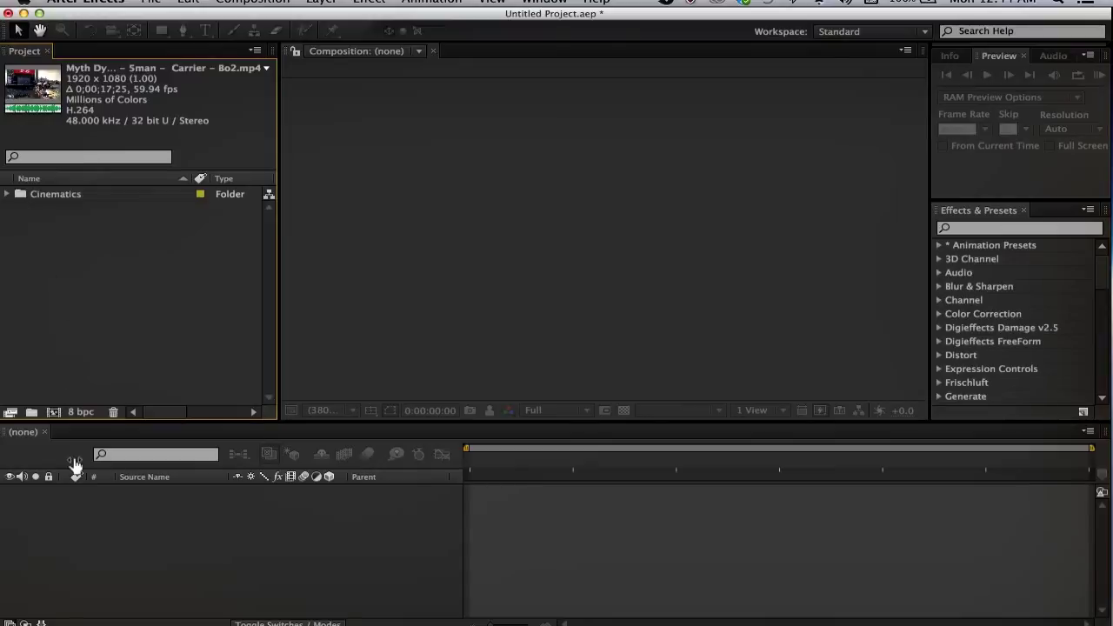
click(53, 413)
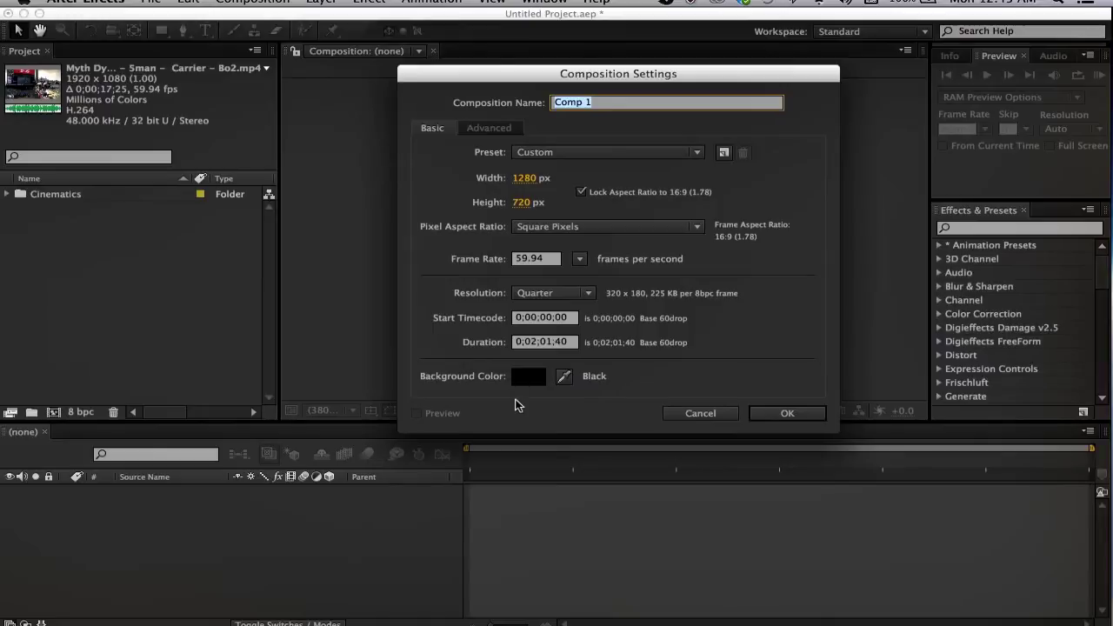
Accept Comp 1 at 1280x720, 59.94 fps and Quarter resolution
click(770, 412)
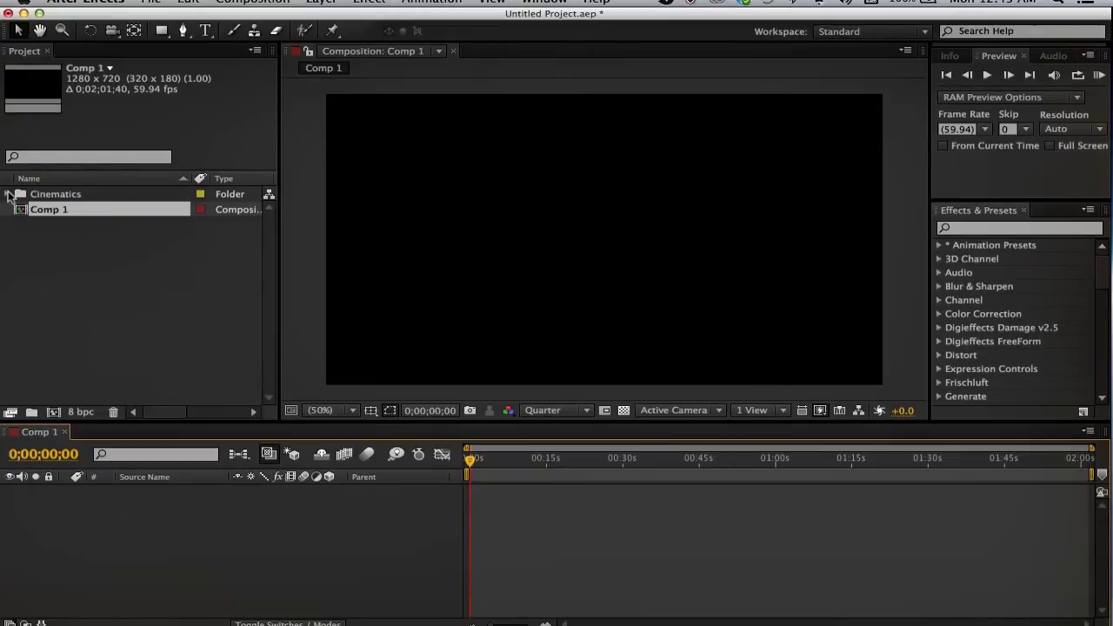
Drag CLIP 3.MP4 from the Cinematics folder onto the new-composition icon to build CLIP 3
click(9, 195)
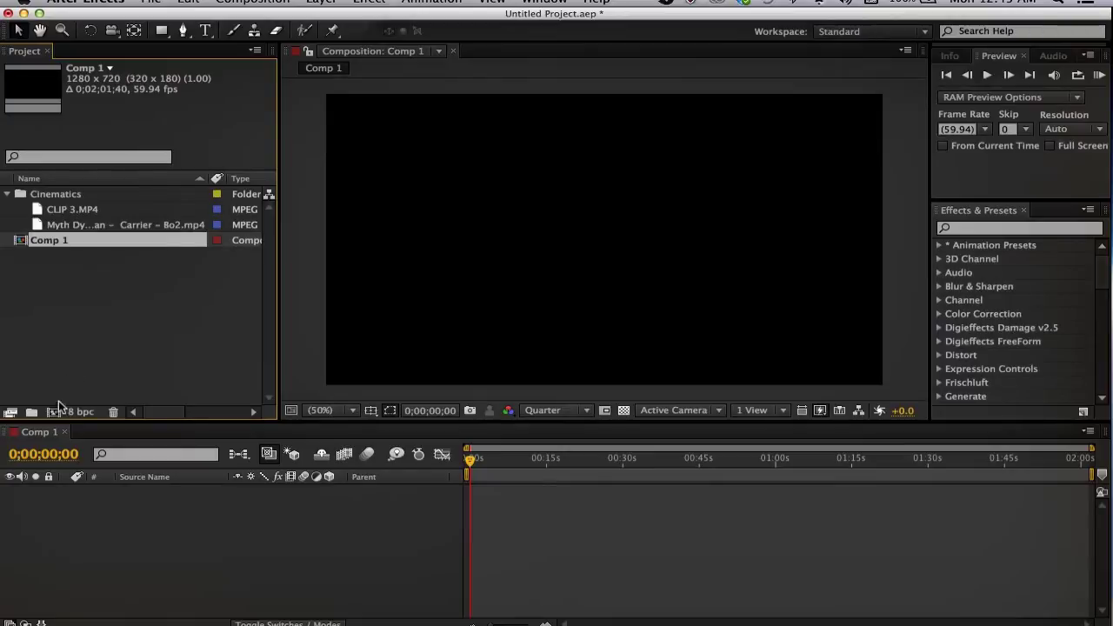
click(68, 209)
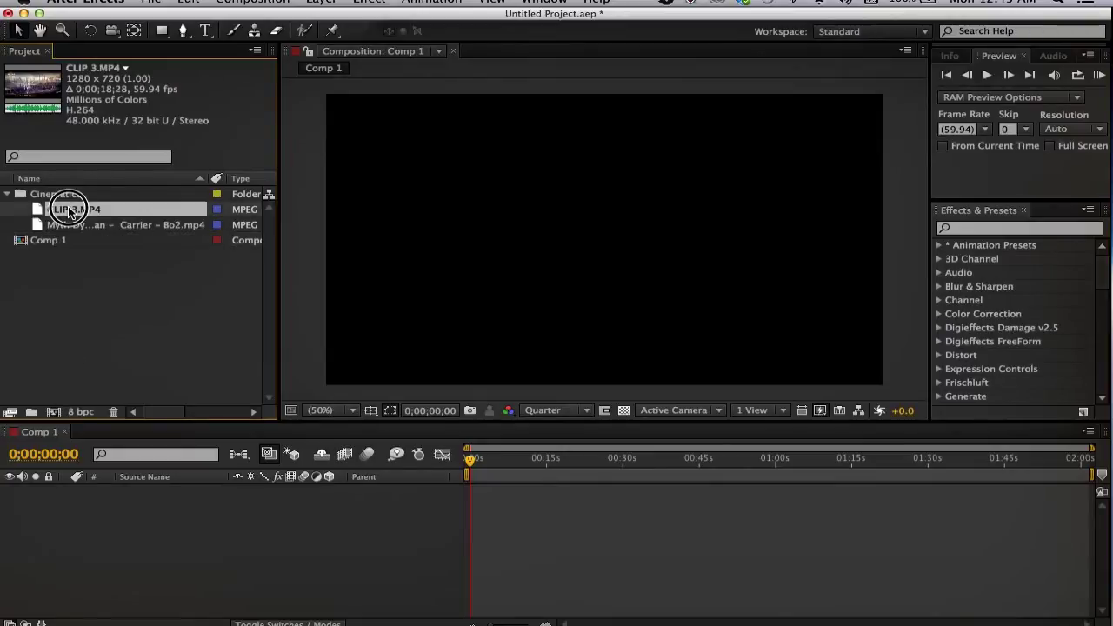
drag(69, 208, 54, 417)
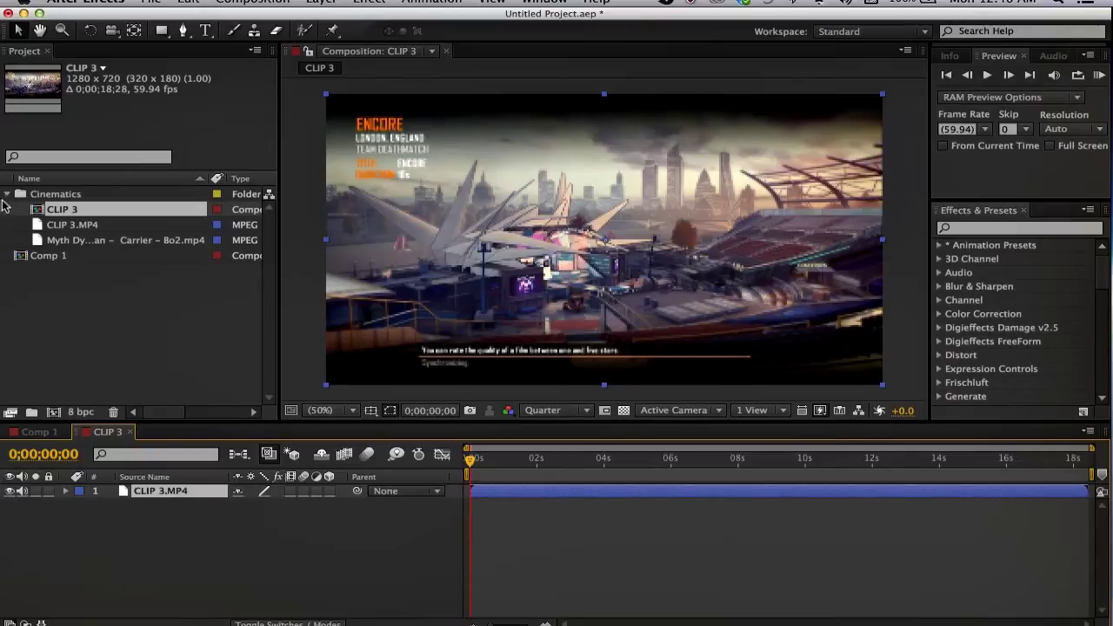
click(7, 195)
click(26, 280)
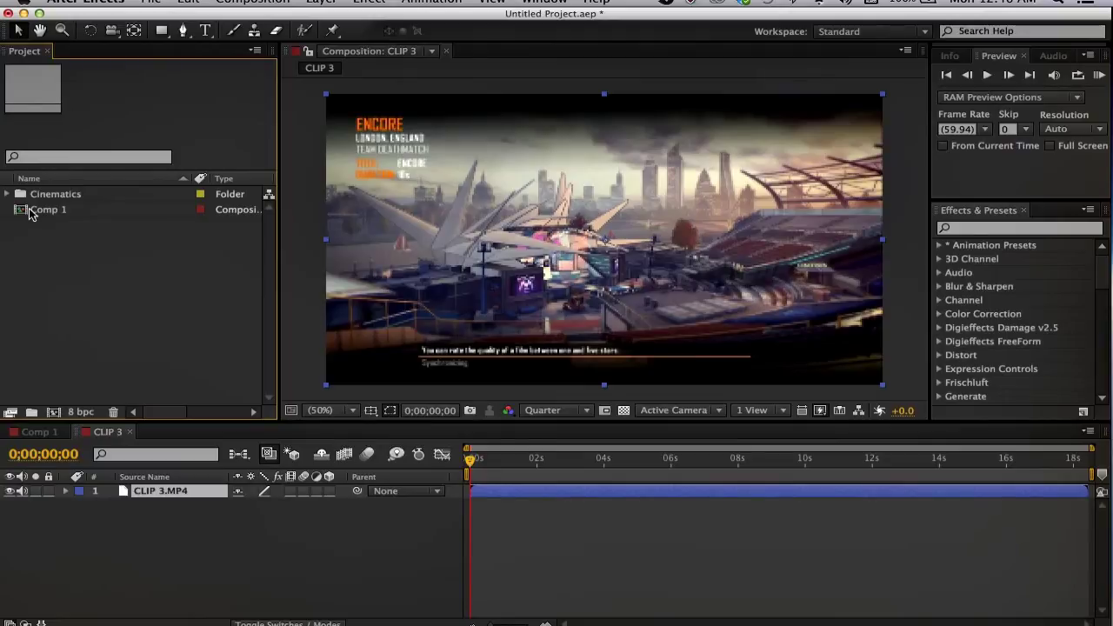
click(39, 196)
click(9, 195)
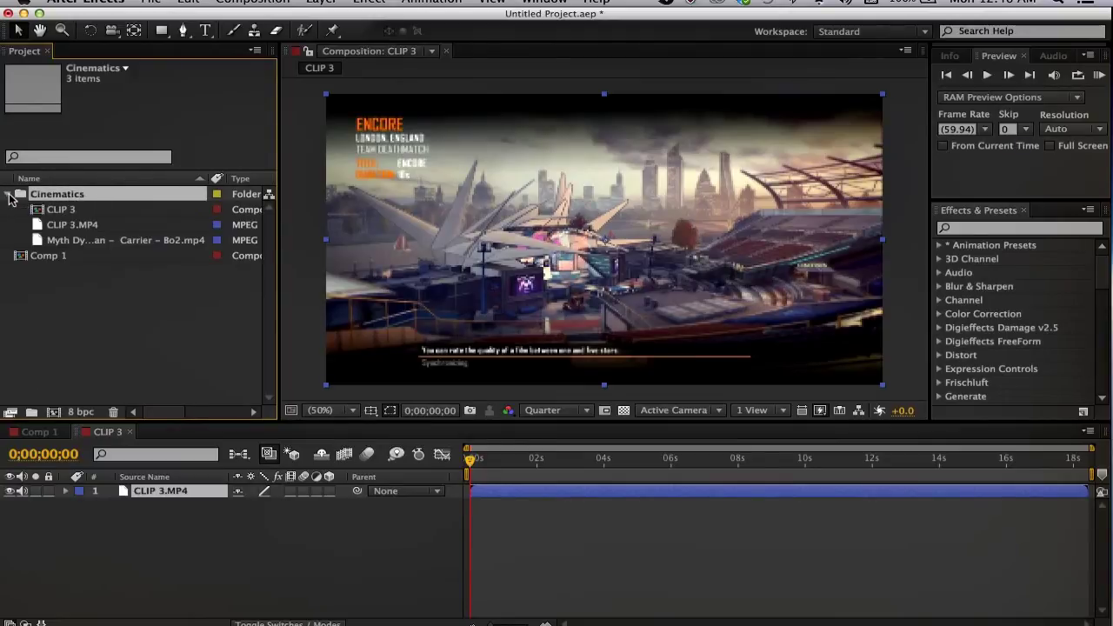
click(35, 212)
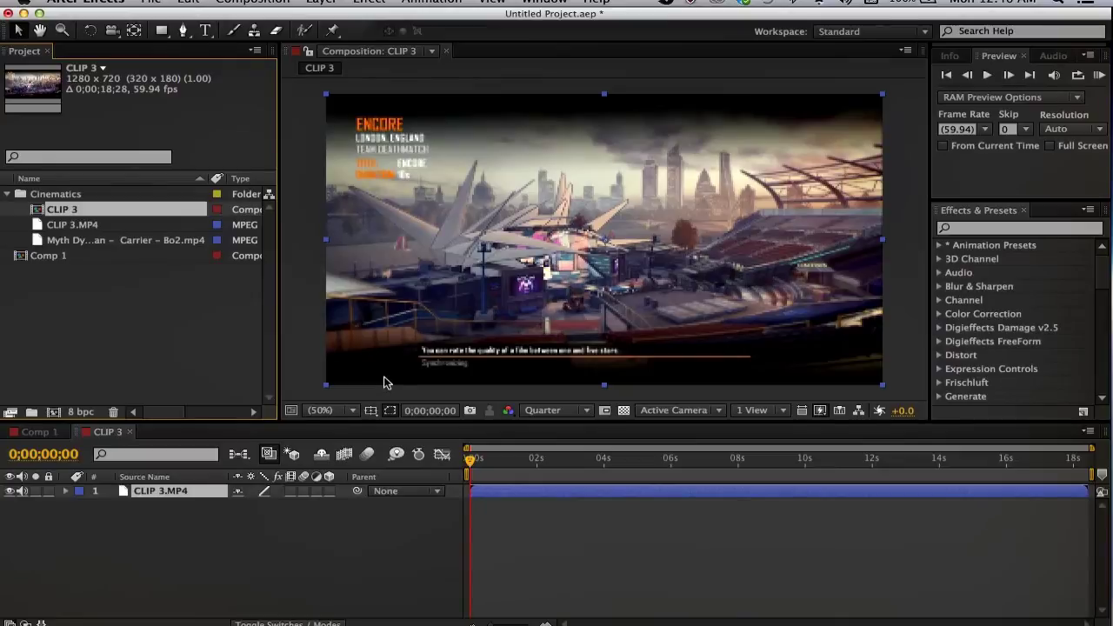
click(200, 399)
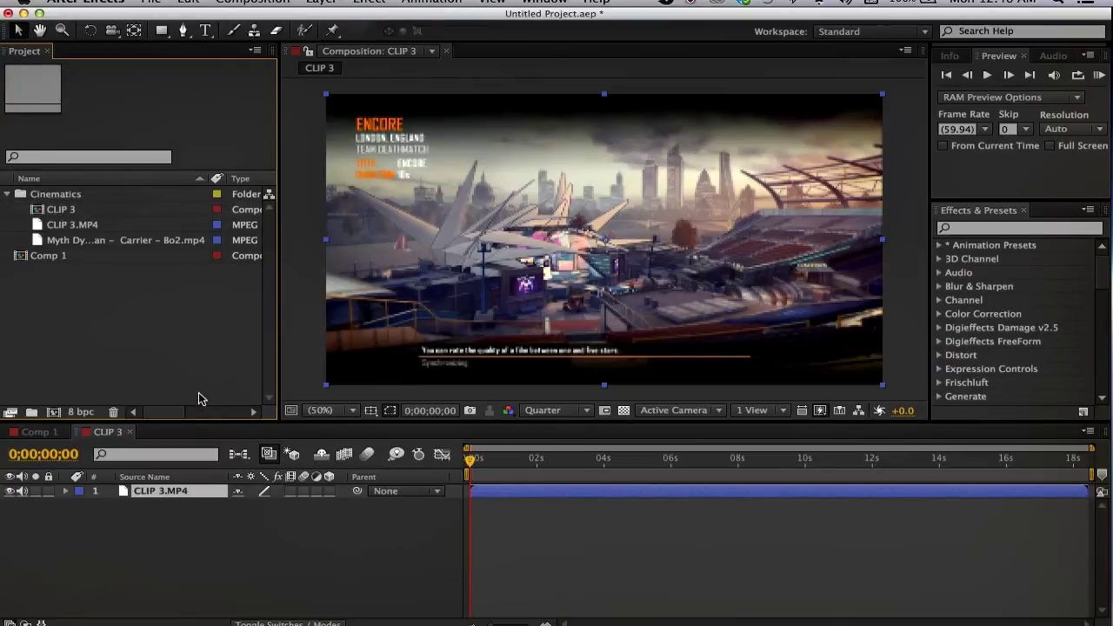
Open the CLIP 3 composition settings and confirm them unchanged
click(189, 522)
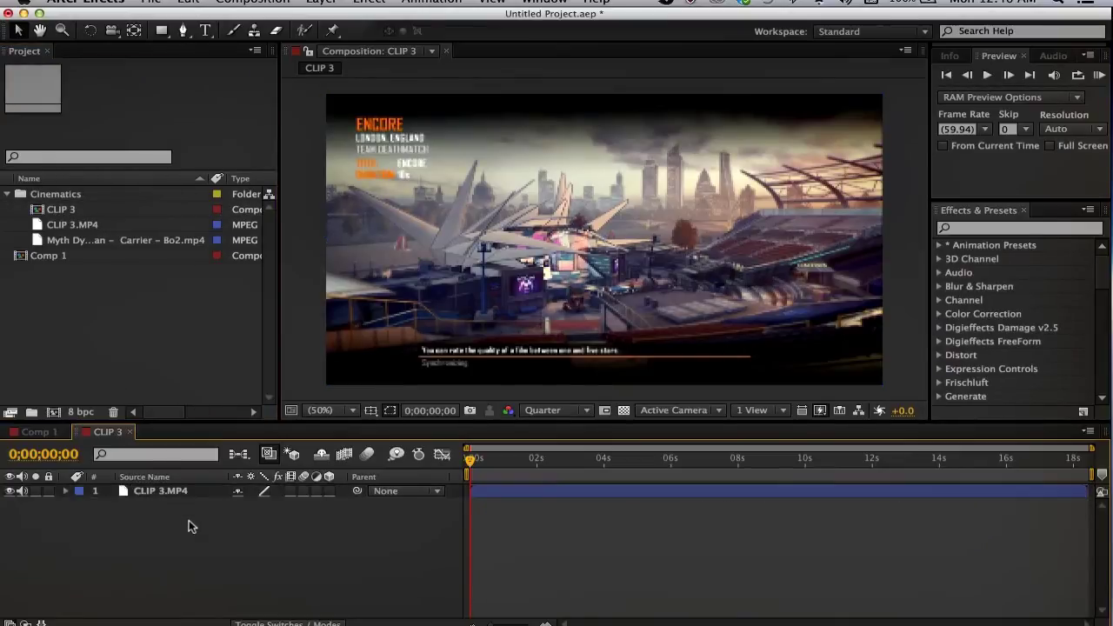
key(super+k)
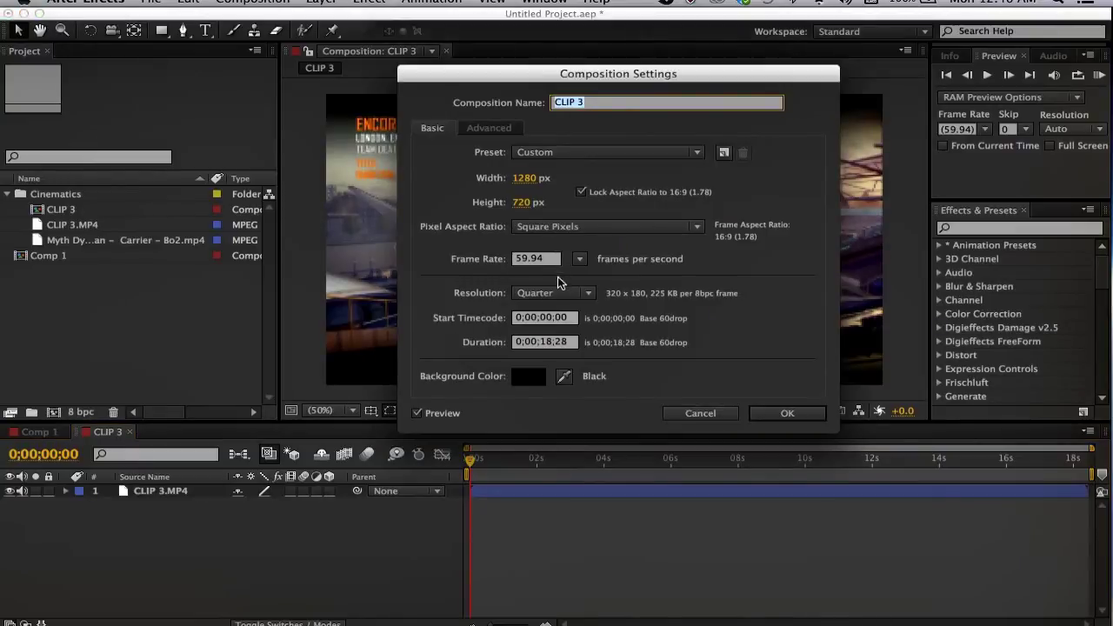
click(770, 419)
click(772, 419)
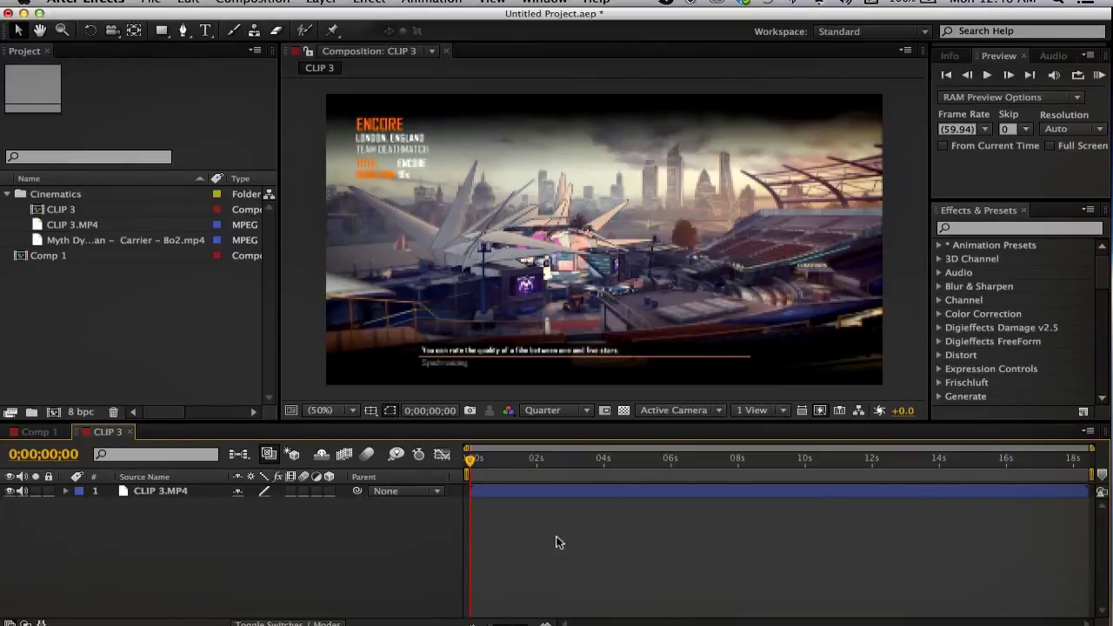
Move to about six seconds and switch the viewer resolution from Quarter to Full
click(671, 461)
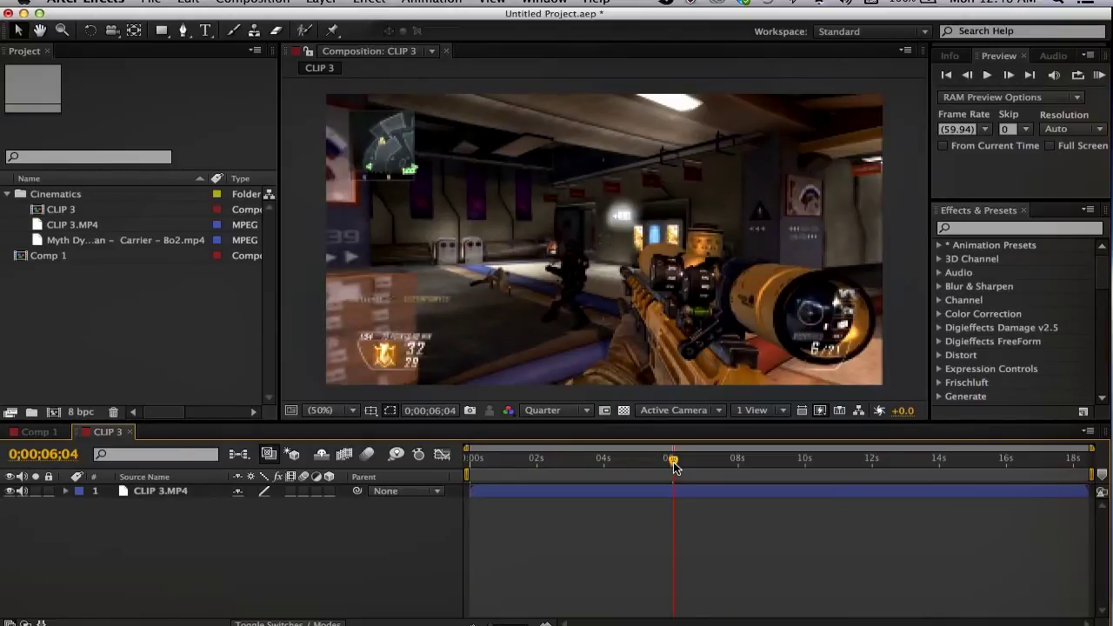
click(558, 412)
click(542, 450)
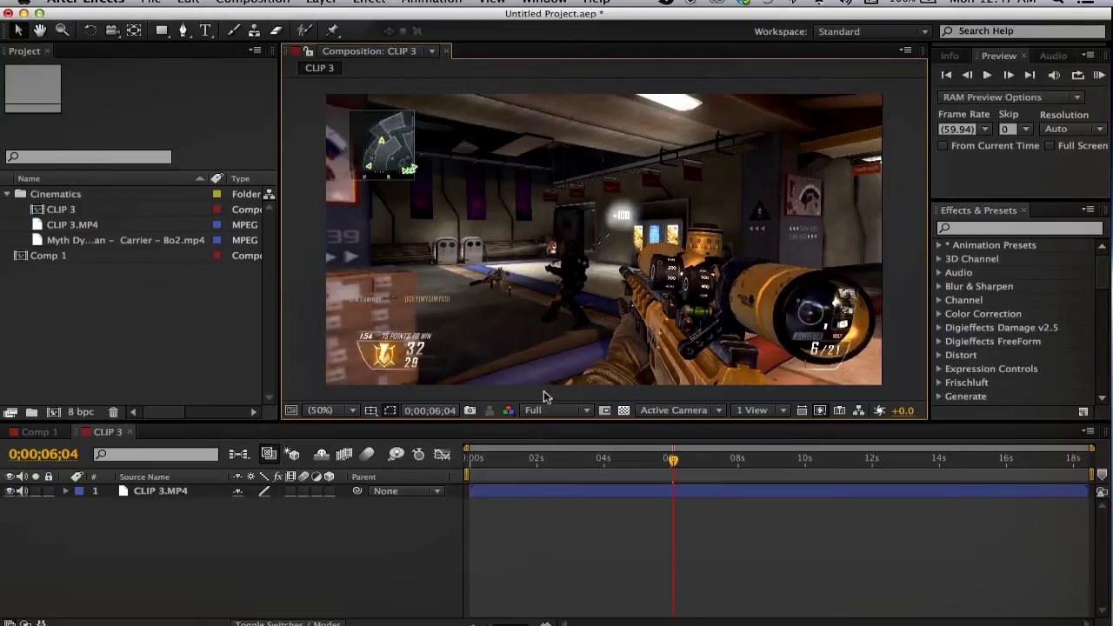
Change the CLIP 3 viewer resolution from Full to Third
click(555, 409)
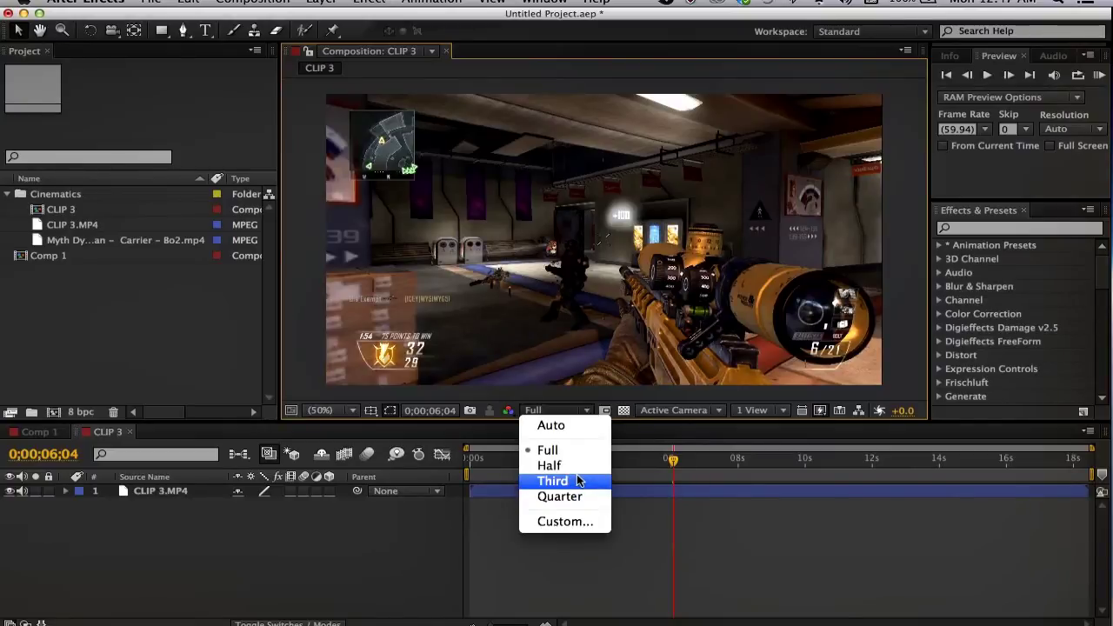
click(578, 481)
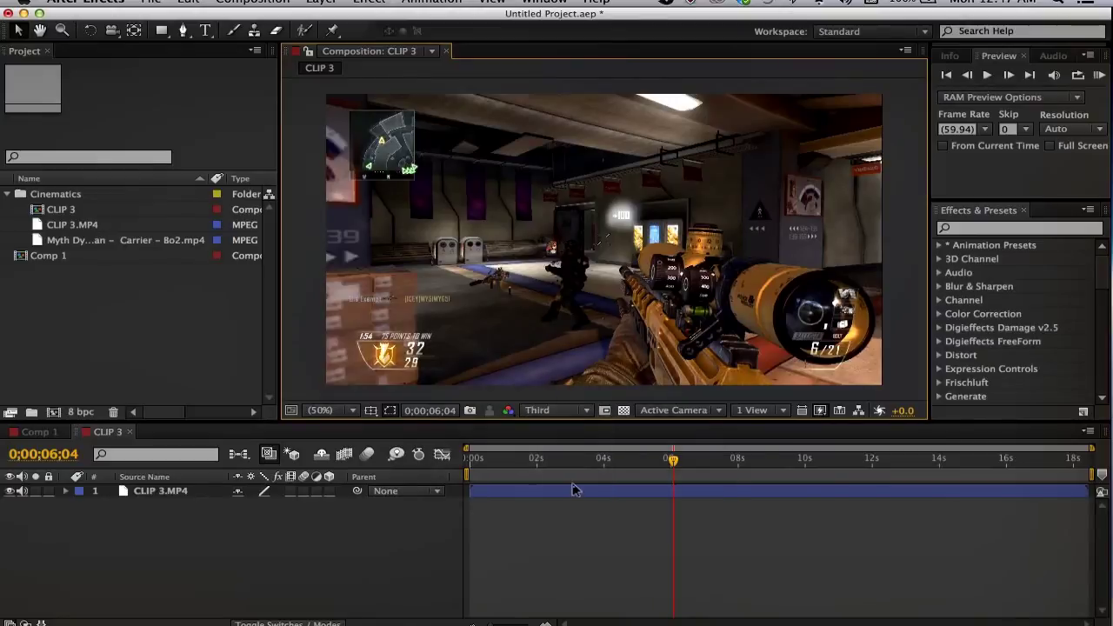
click(589, 553)
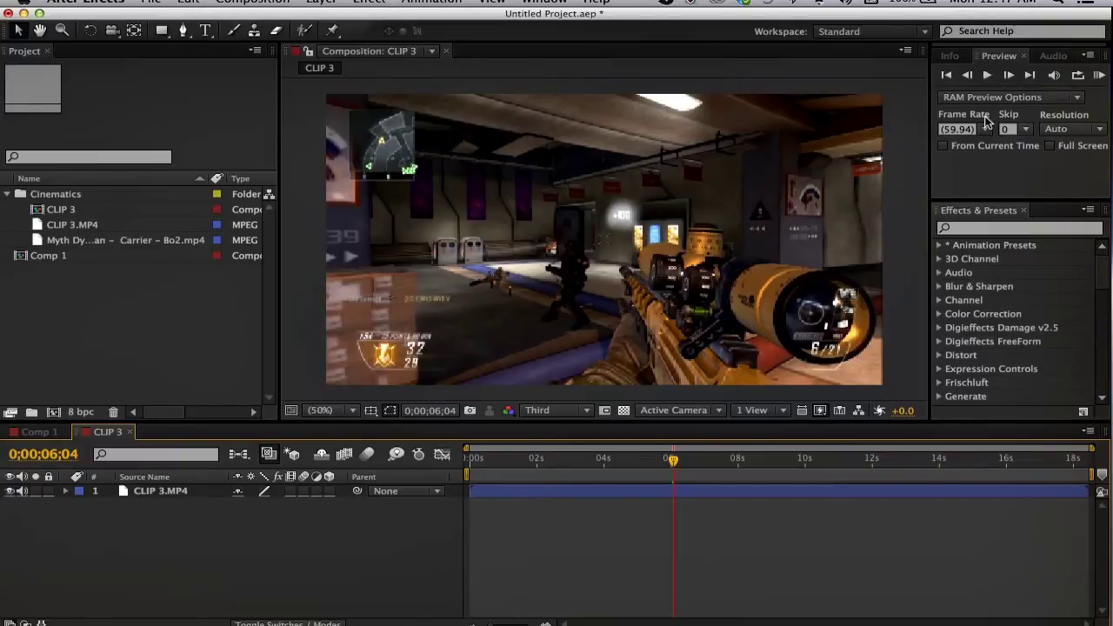
Keep the Preview panel's frame Skip at 0 and move to 0;00;00;45
click(1026, 129)
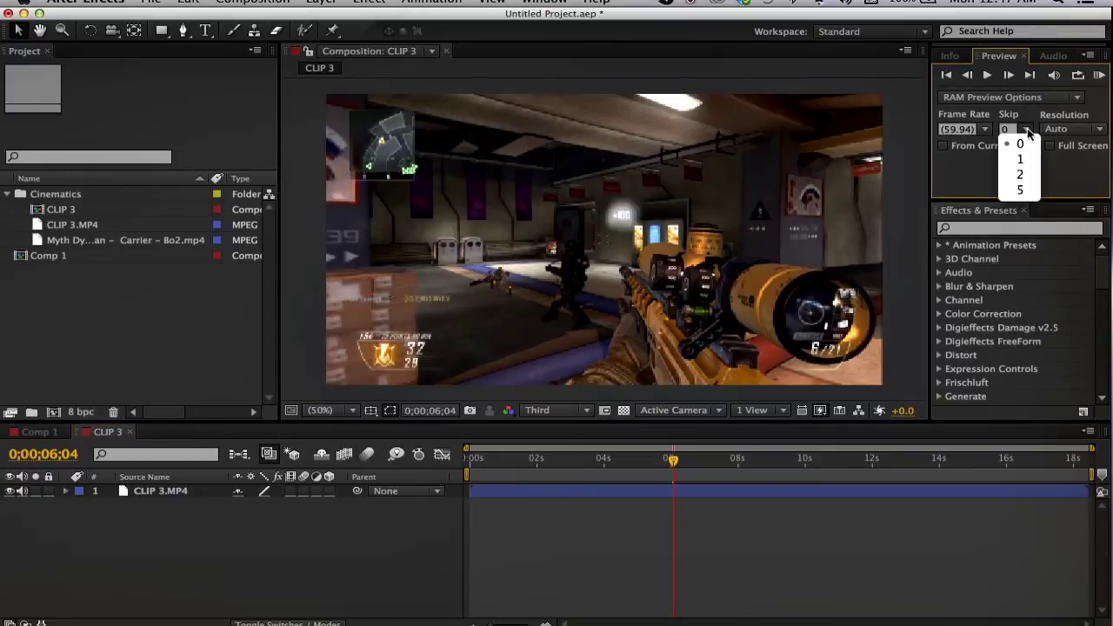
click(1026, 129)
click(496, 465)
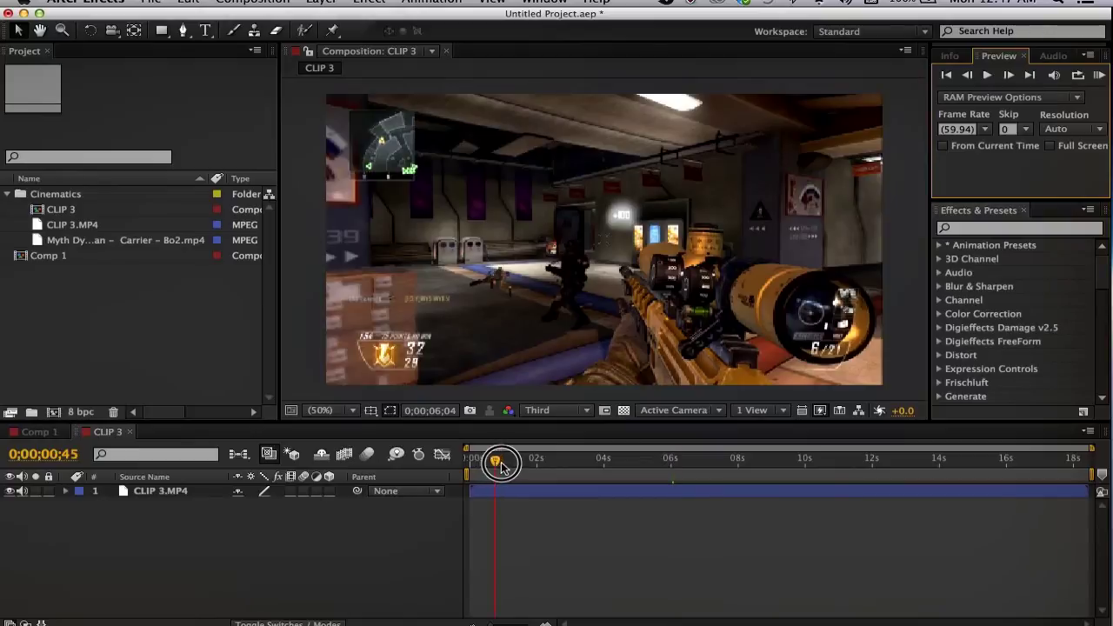
Jump to 4;56, the first frame and 1;10, step back a frame, then play CLIP 3
click(635, 458)
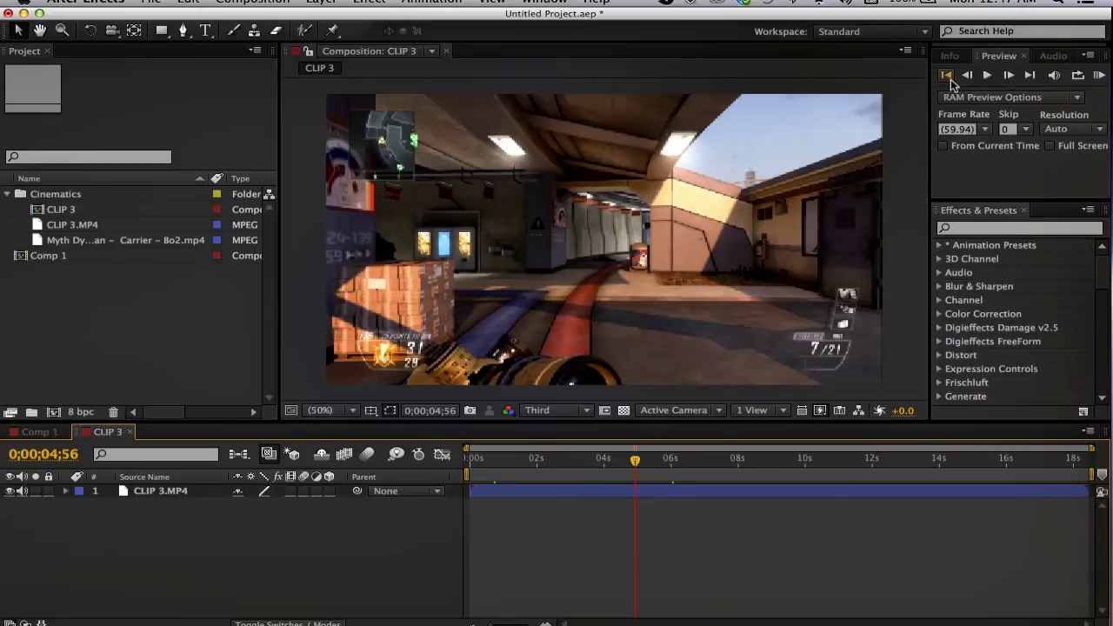
click(947, 76)
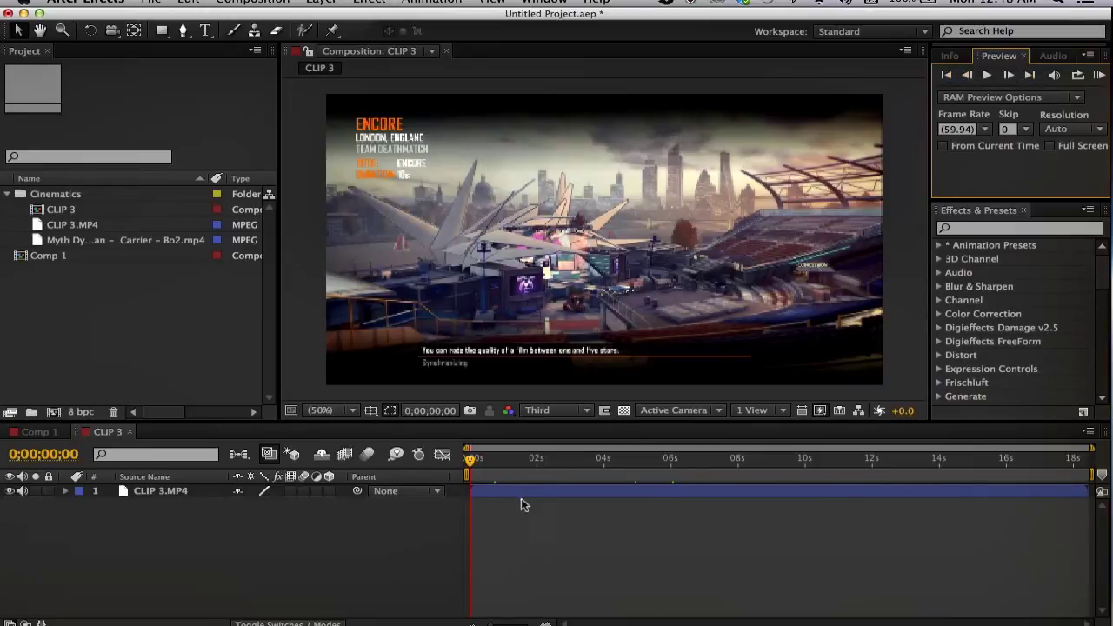
click(508, 461)
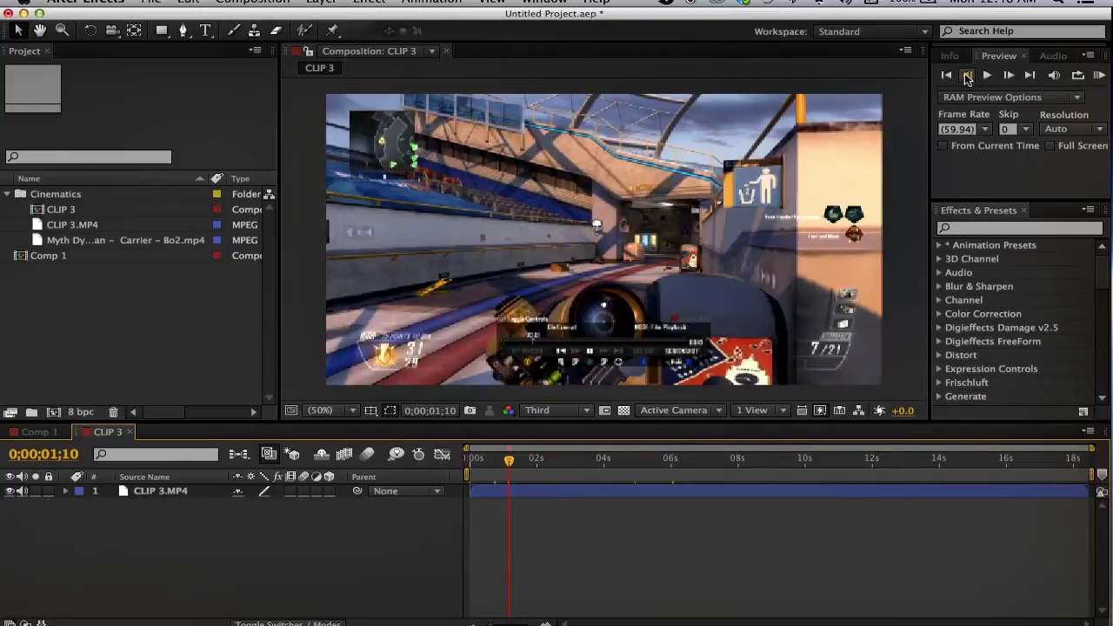
click(967, 76)
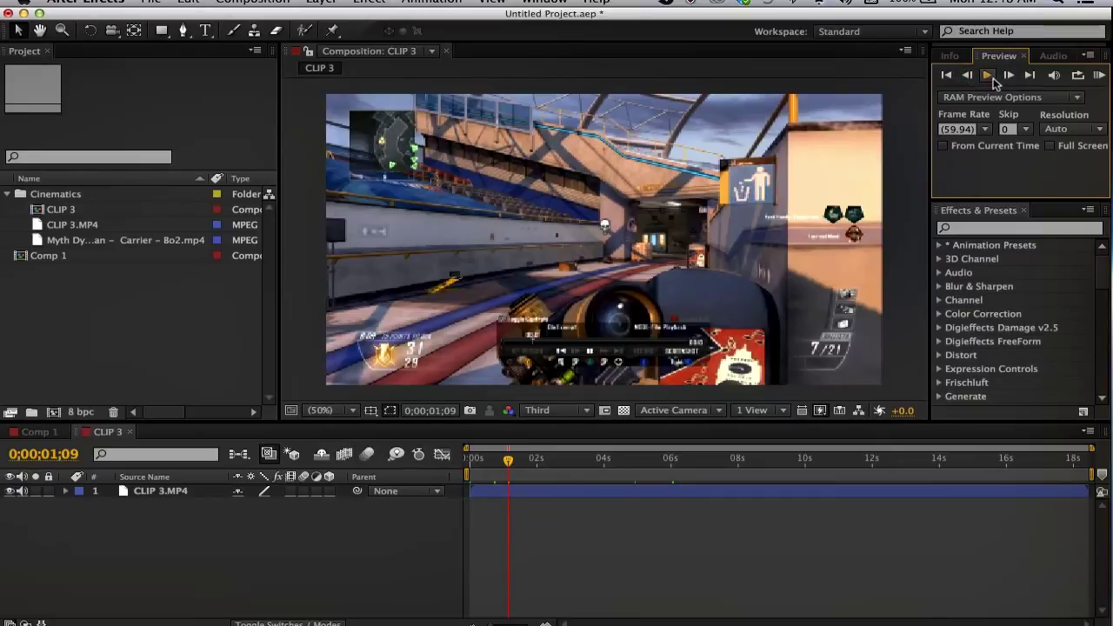
click(994, 79)
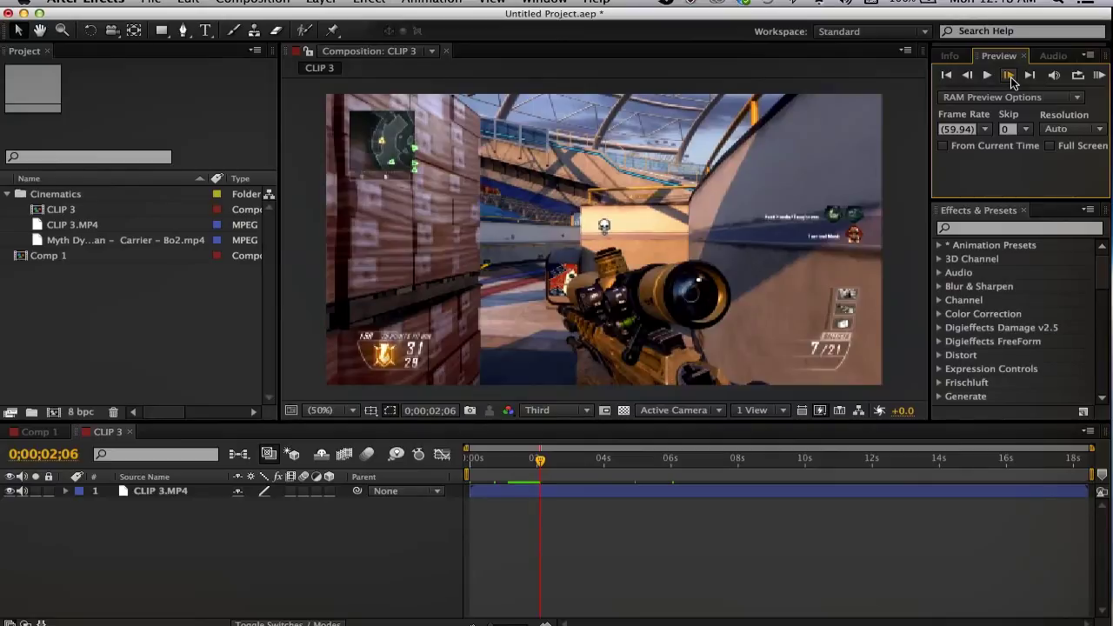
Advance CLIP 3 three frames, then jump to its last frame
click(1010, 77)
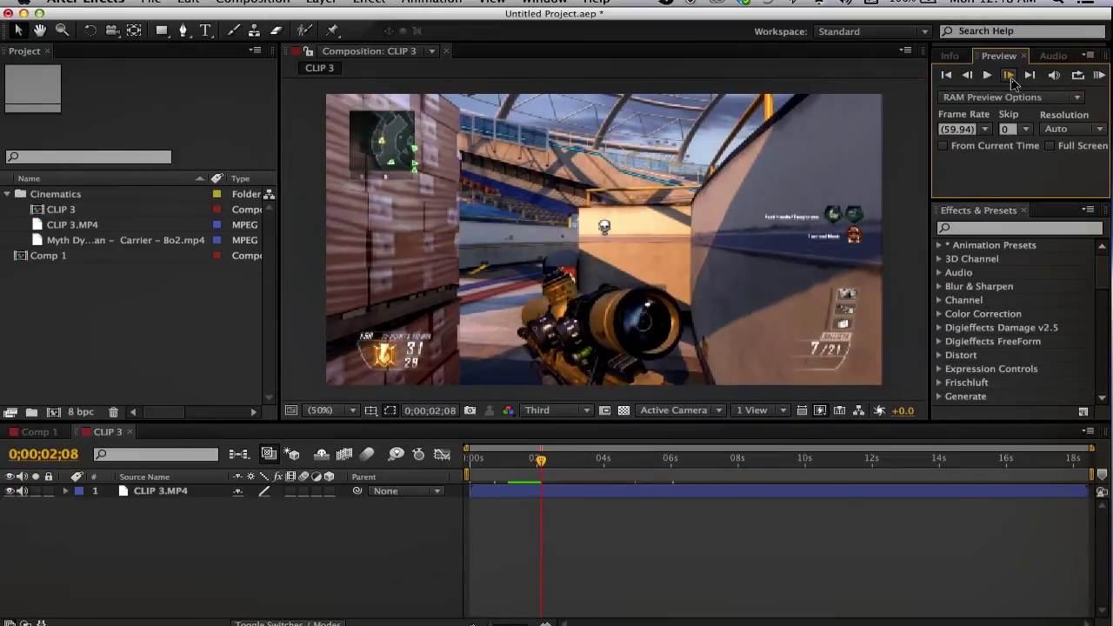
click(1011, 79)
click(1011, 79)
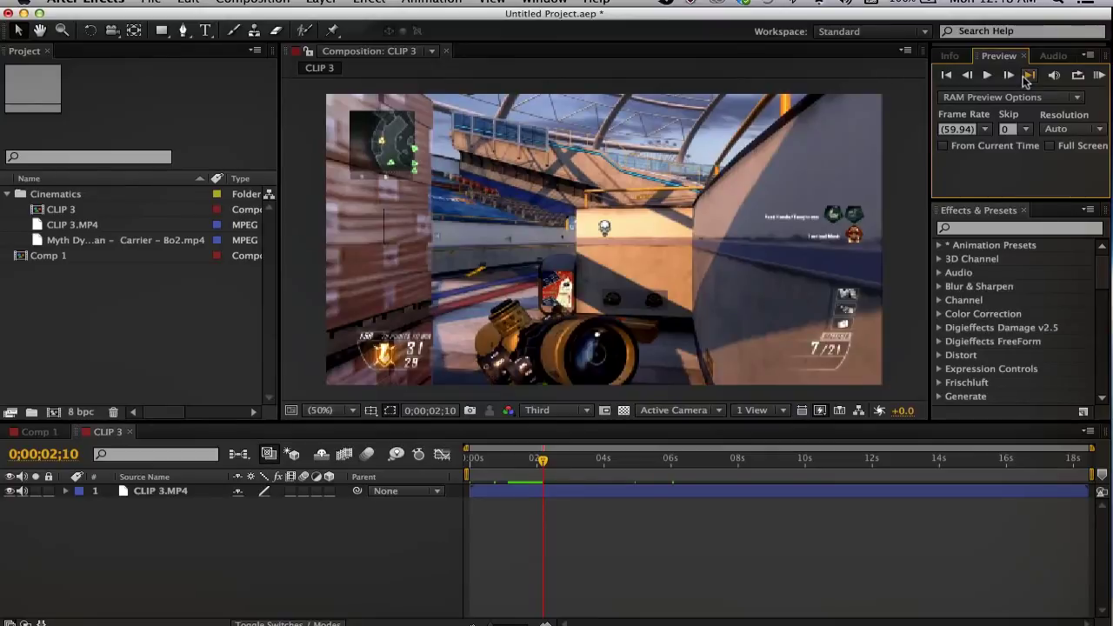
click(1026, 77)
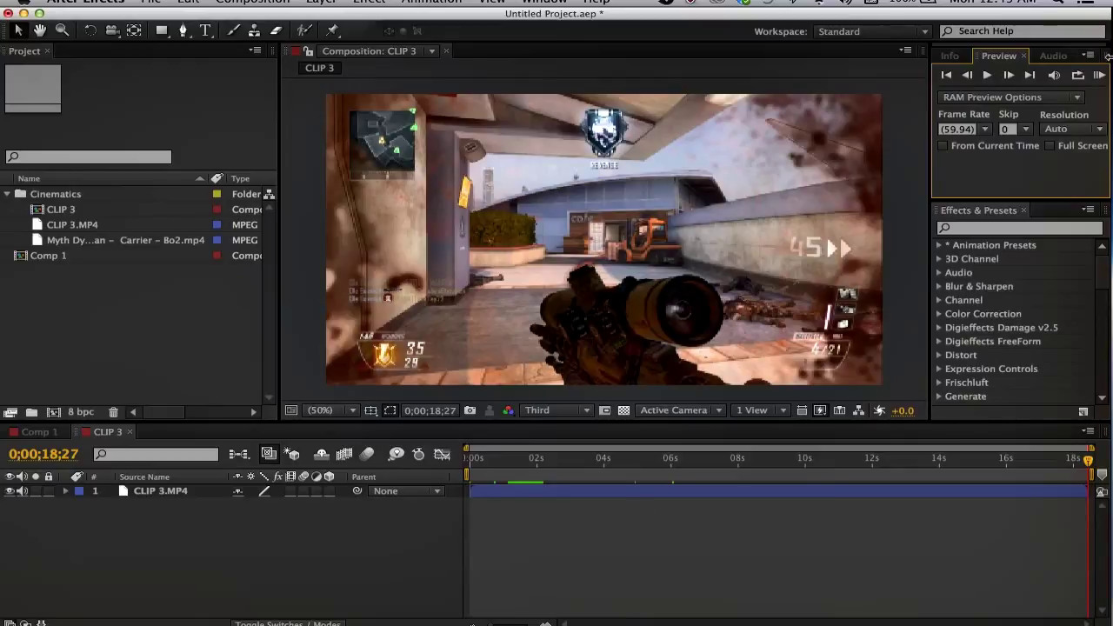
Return to 0;00;01;58 and run a RAM preview of CLIP 3, then stop it
click(535, 470)
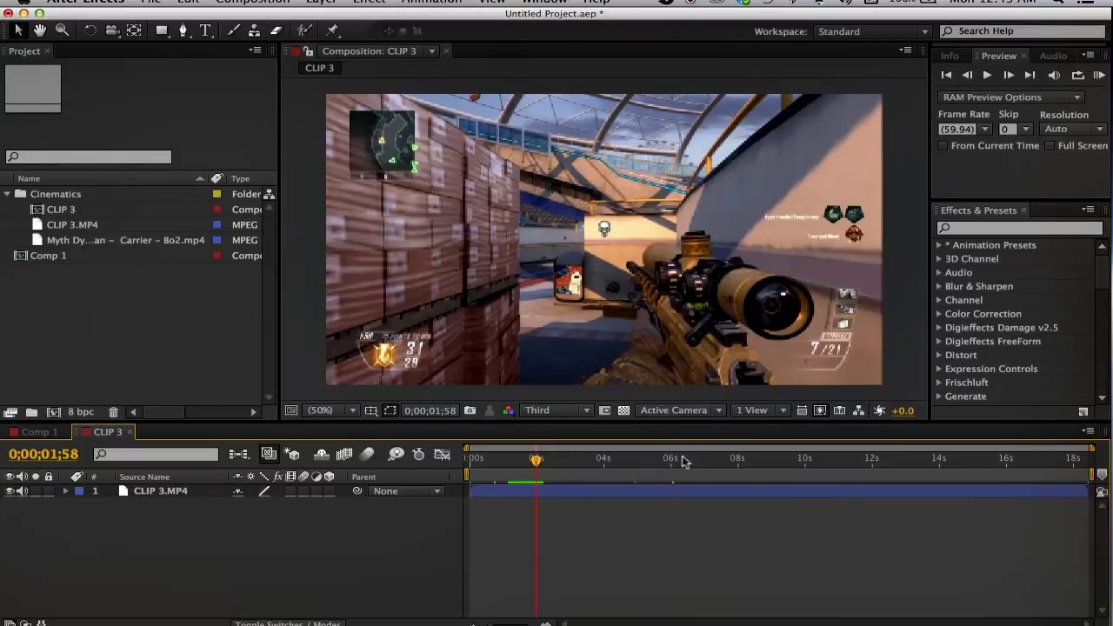
click(1100, 77)
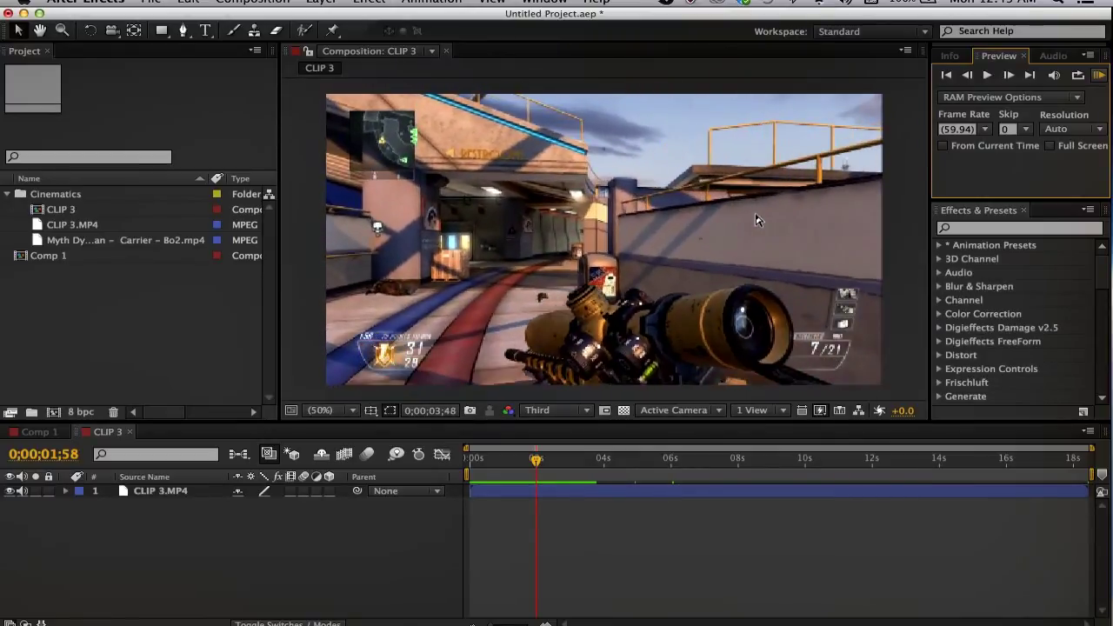
click(1095, 84)
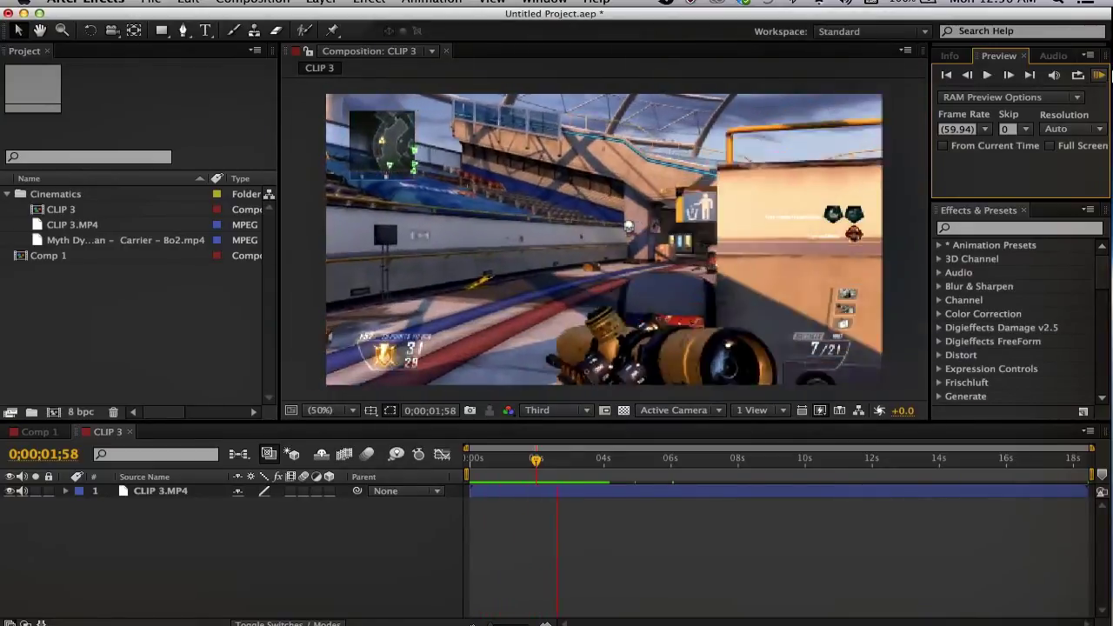
click(1099, 77)
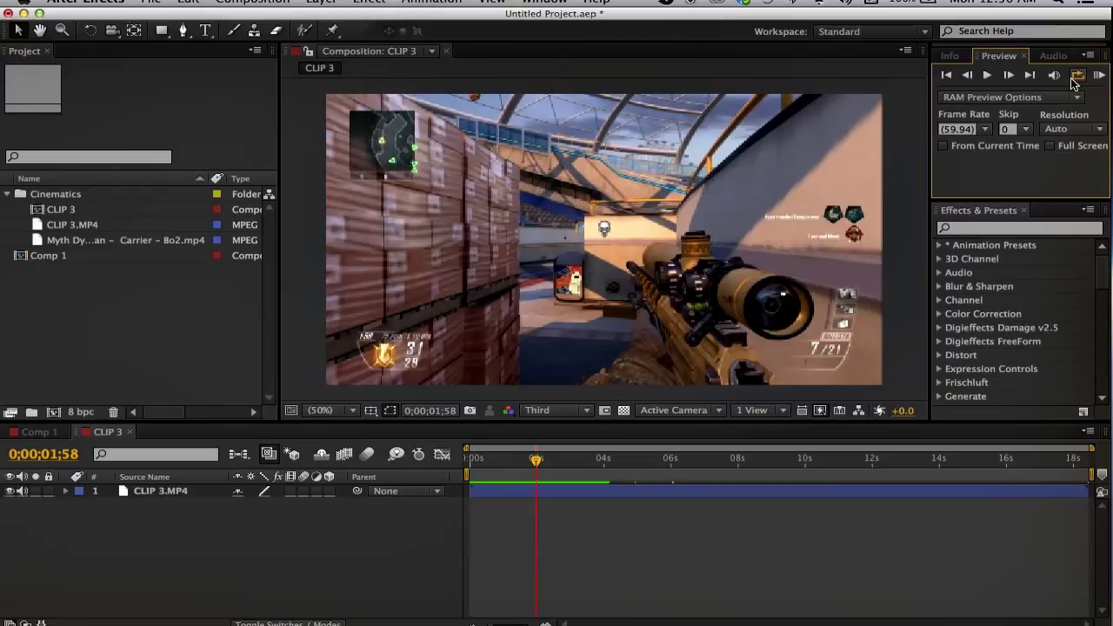
Cycle the Preview panel's loop mode to set looping playback
click(1072, 78)
click(1076, 75)
click(1076, 77)
Move to 0;00;02;03, RAM-preview CLIP 3, then scrub the opening to 0;00;02;51
drag(470, 462, 584, 454)
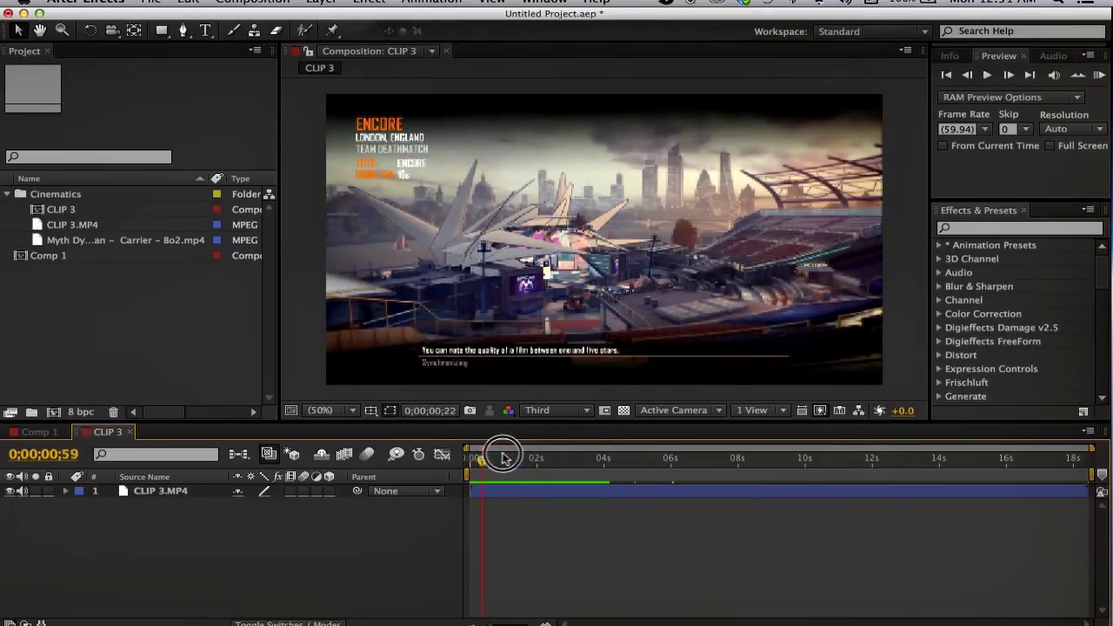
click(1078, 79)
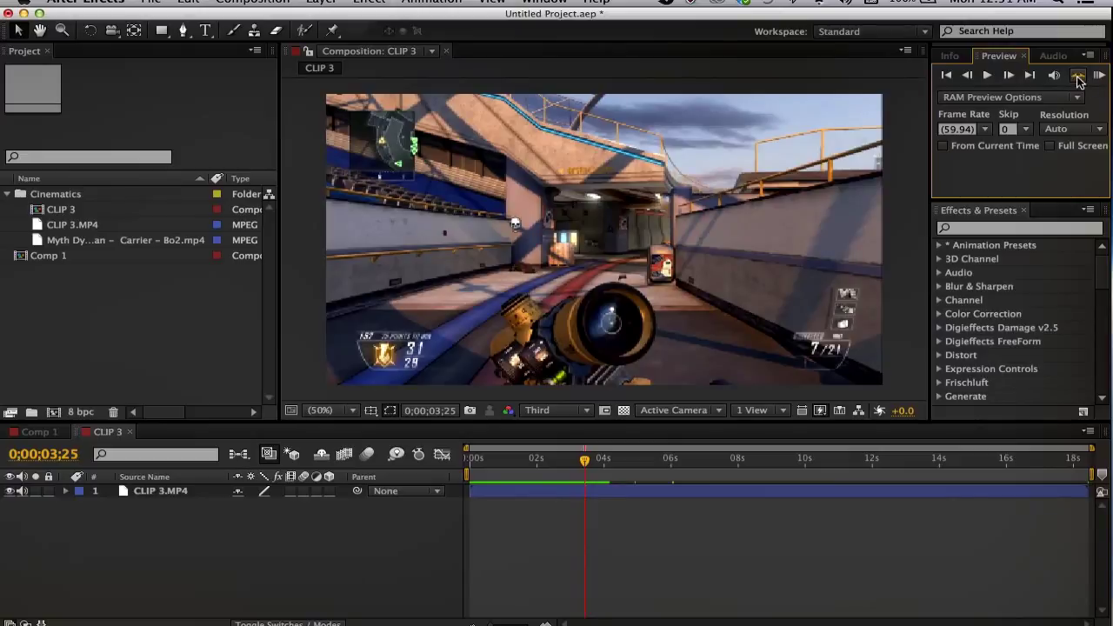
click(1078, 77)
mouse_move(488, 461)
mouse_down()
mouse_move(535, 467)
mouse_move(463, 472)
mouse_move(564, 477)
mouse_up()
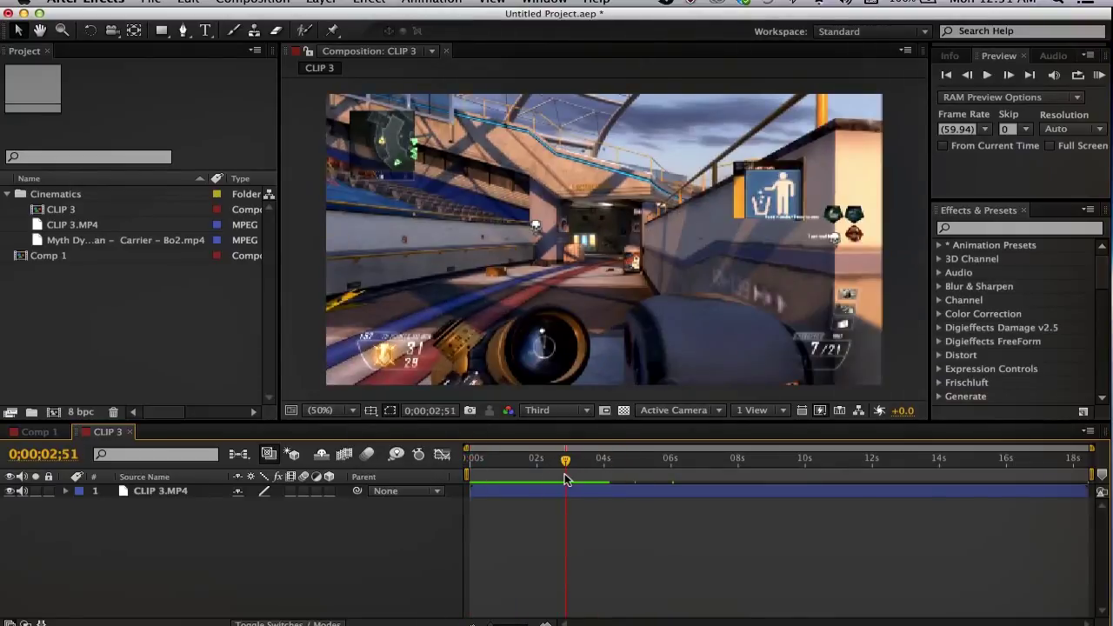